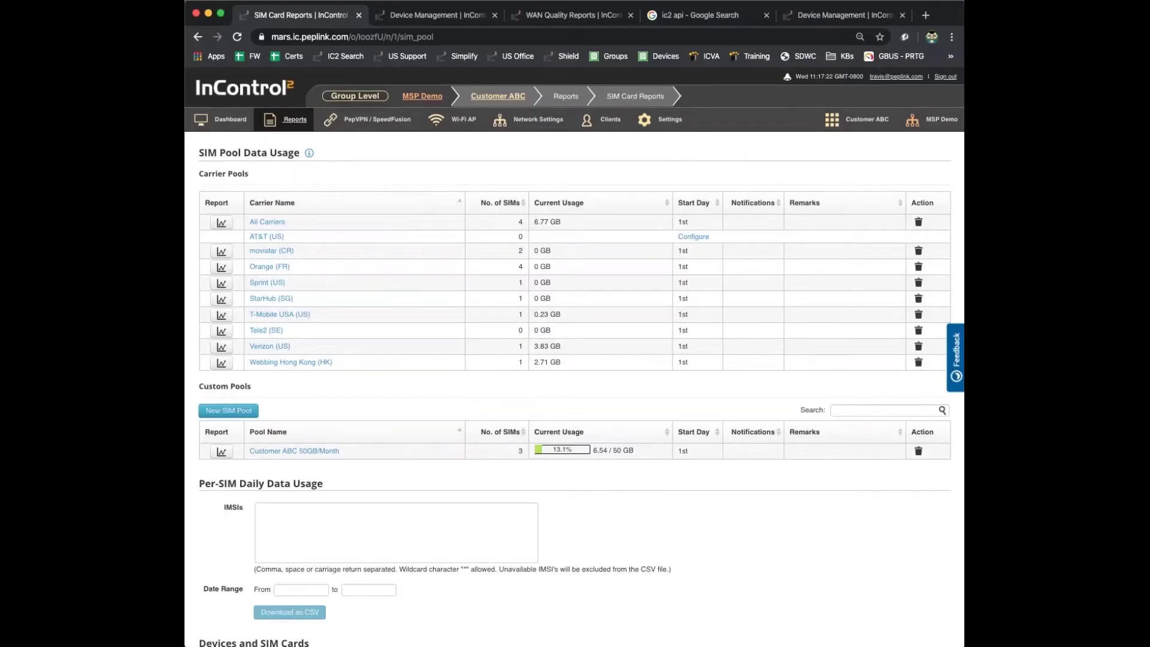
Open the WAN Quality Reports page for Balance_1350_Master from the device's Reports menu.
left_click(538, 21)
left_click(436, 15)
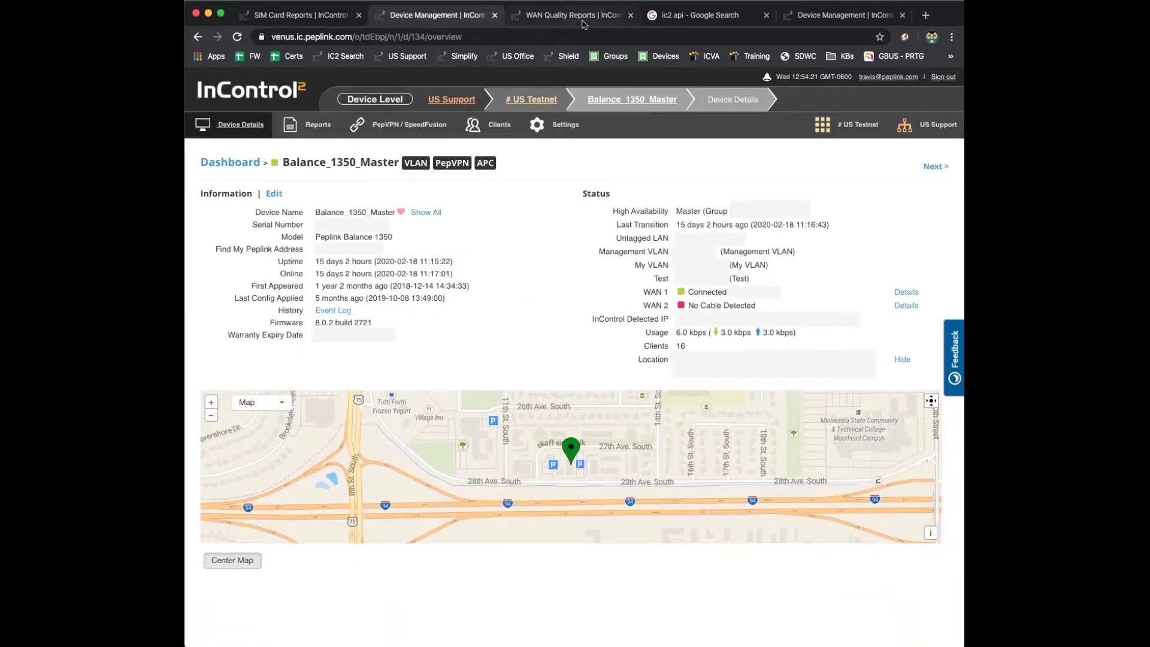
left_click(560, 125)
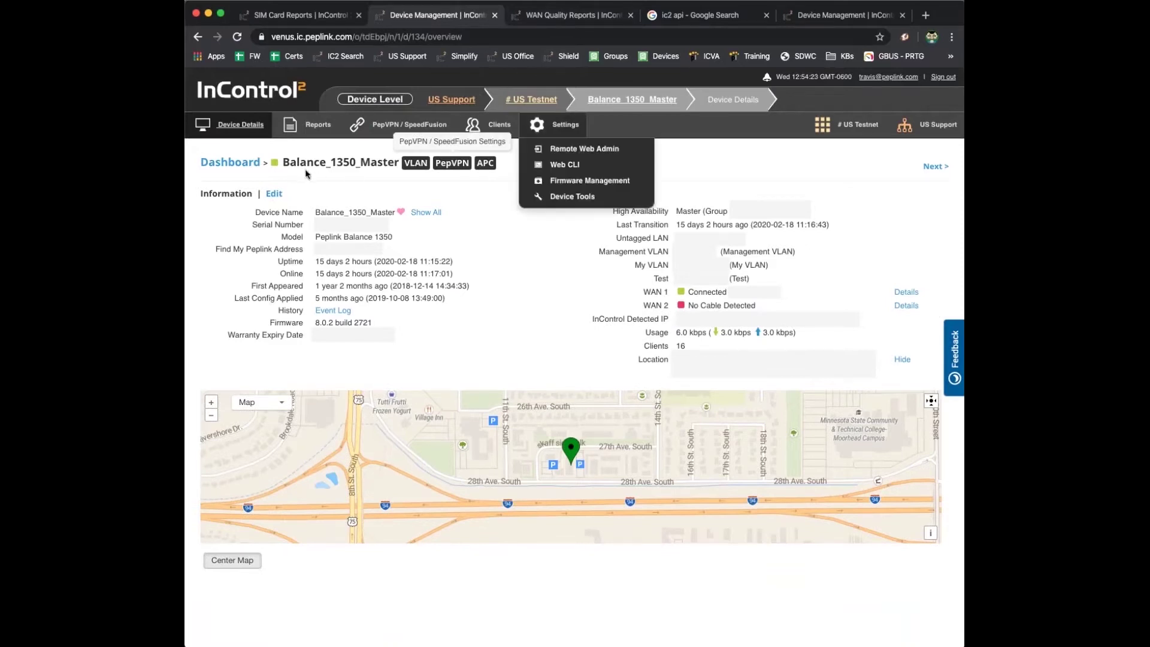
left_click(312, 125)
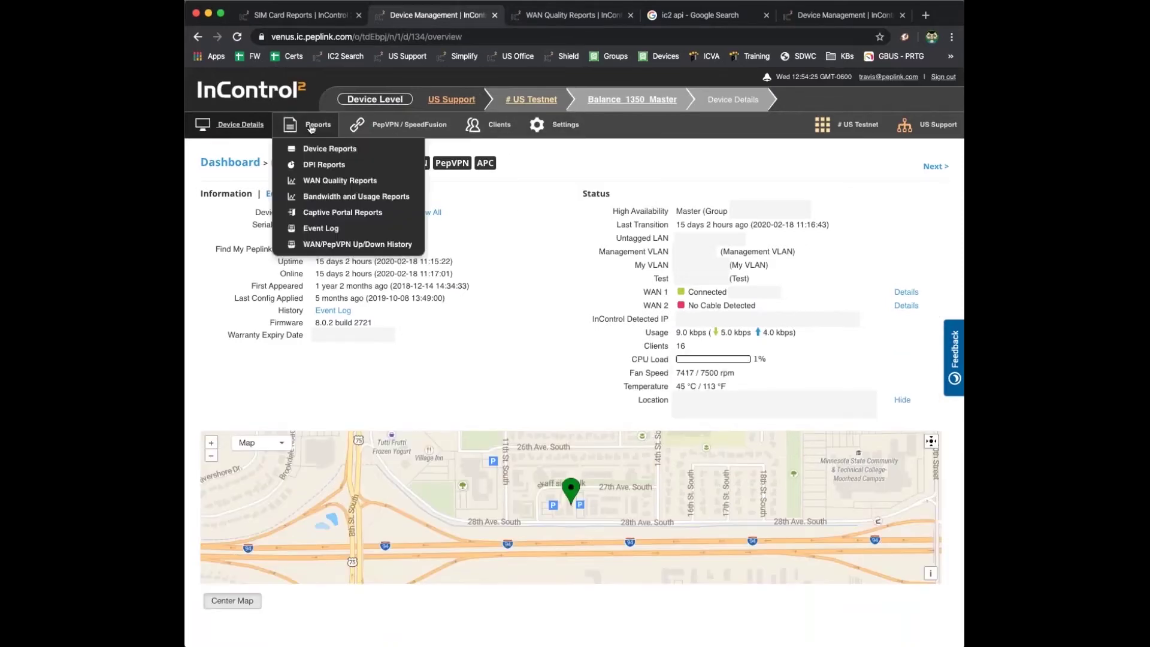
left_click(316, 182)
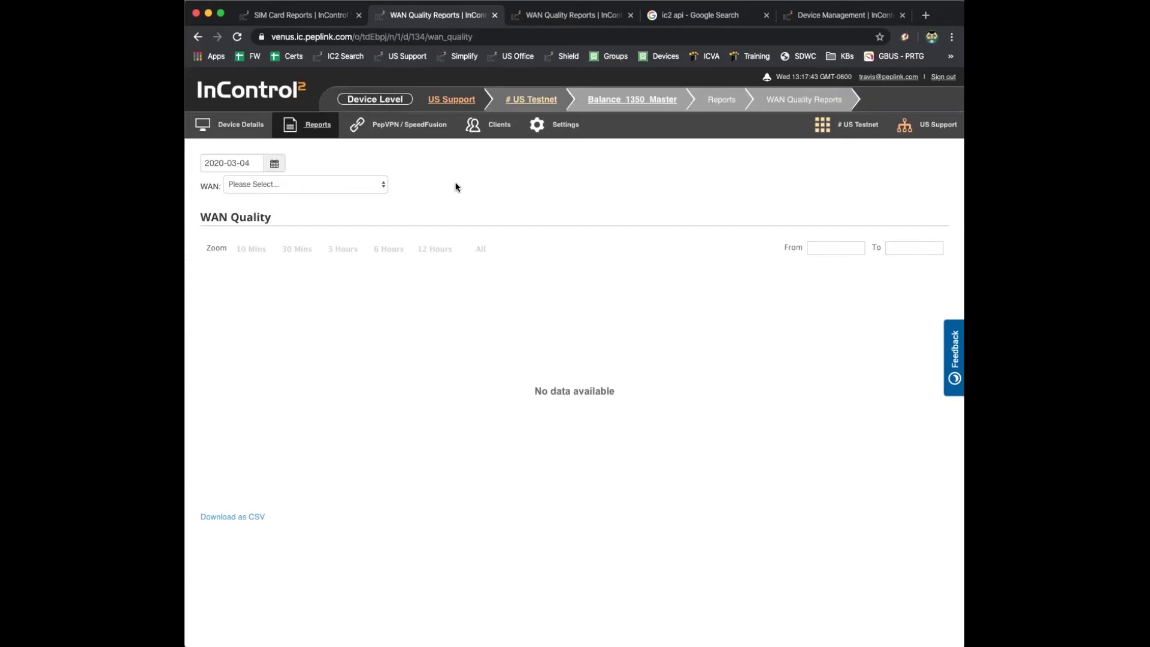
Chart WAN 1 latency for 2020-03-04, keeping that date, across the whole day.
left_click(375, 182)
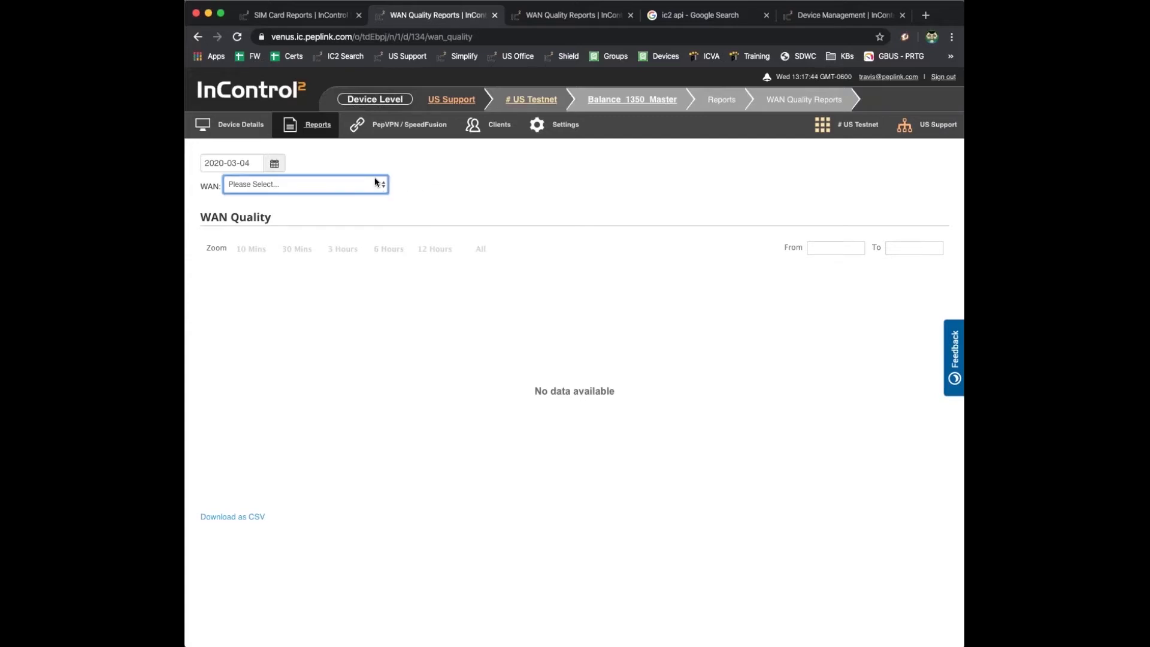
left_click(321, 195)
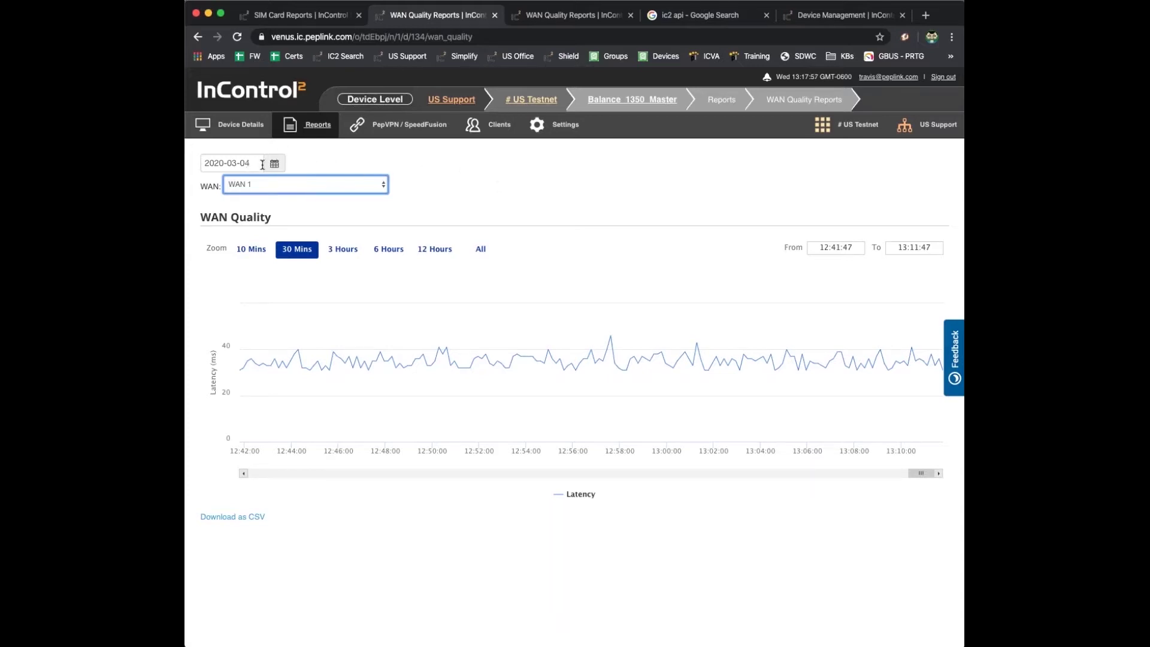
left_click(217, 166)
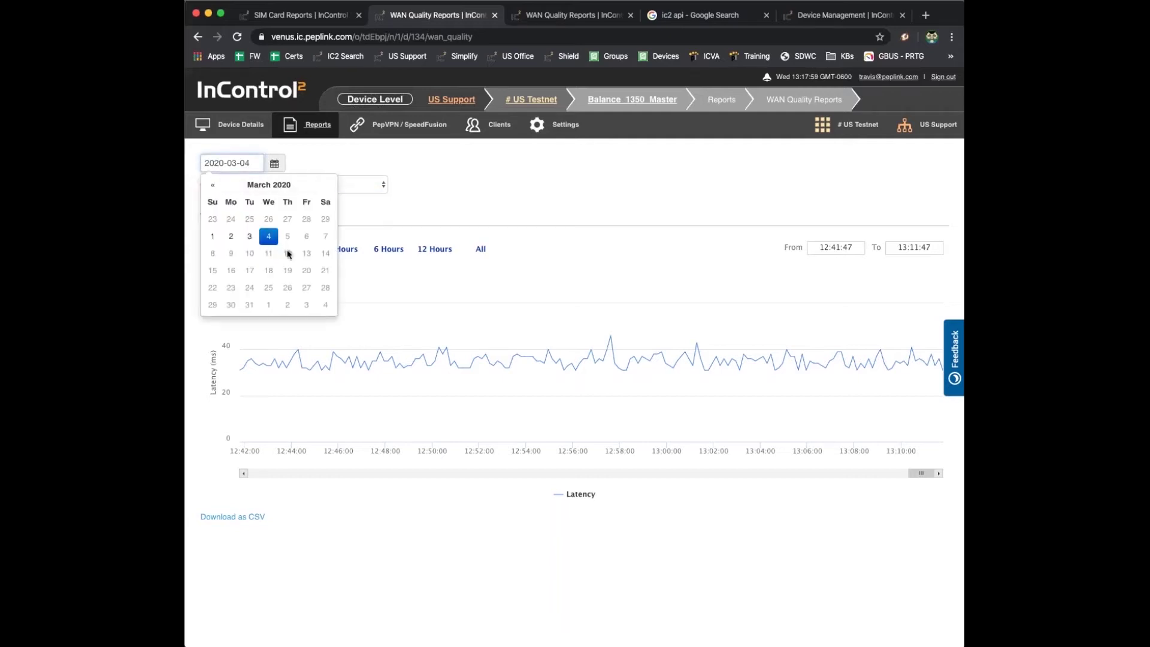
left_click(268, 237)
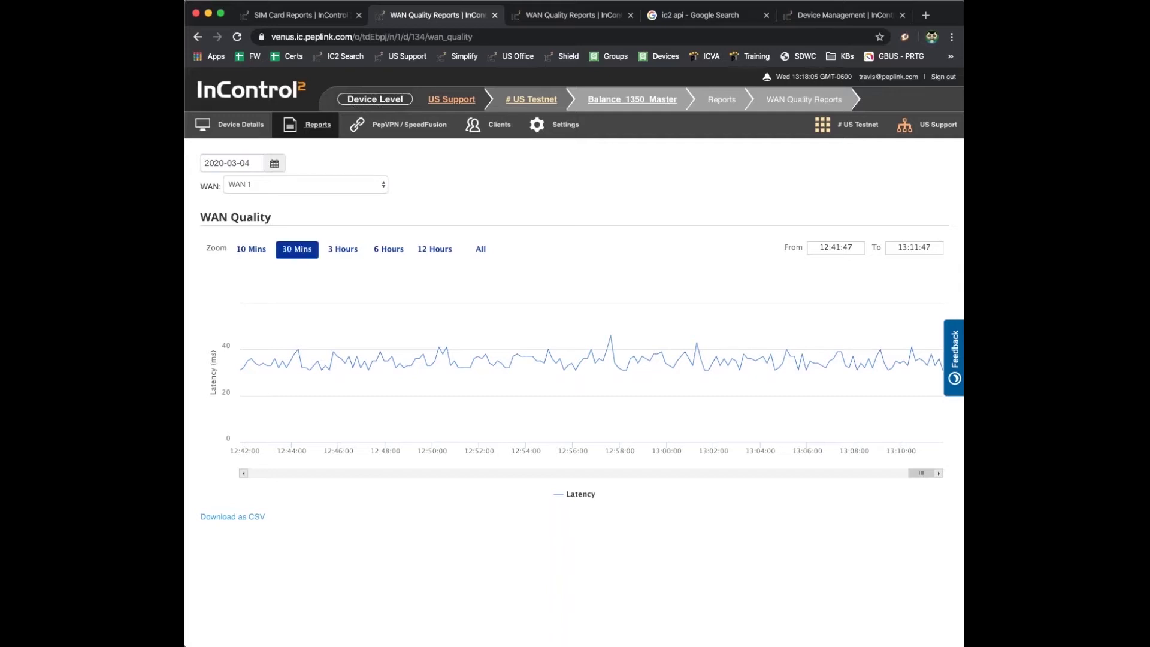
mouse_move(320, 367)
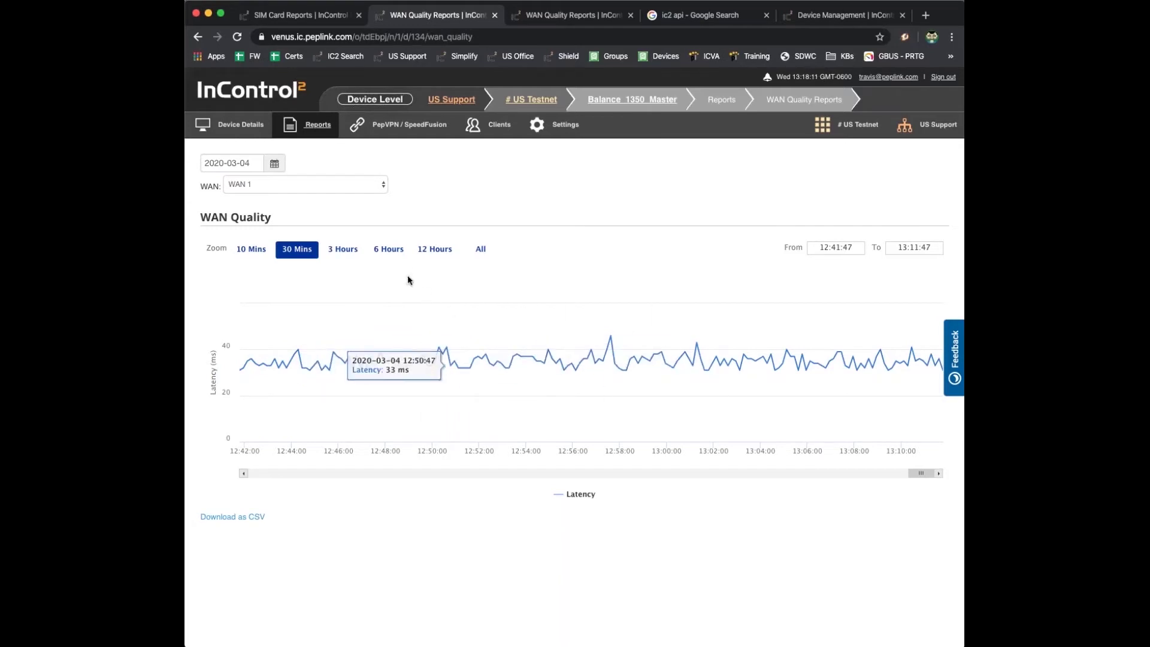
left_click(480, 250)
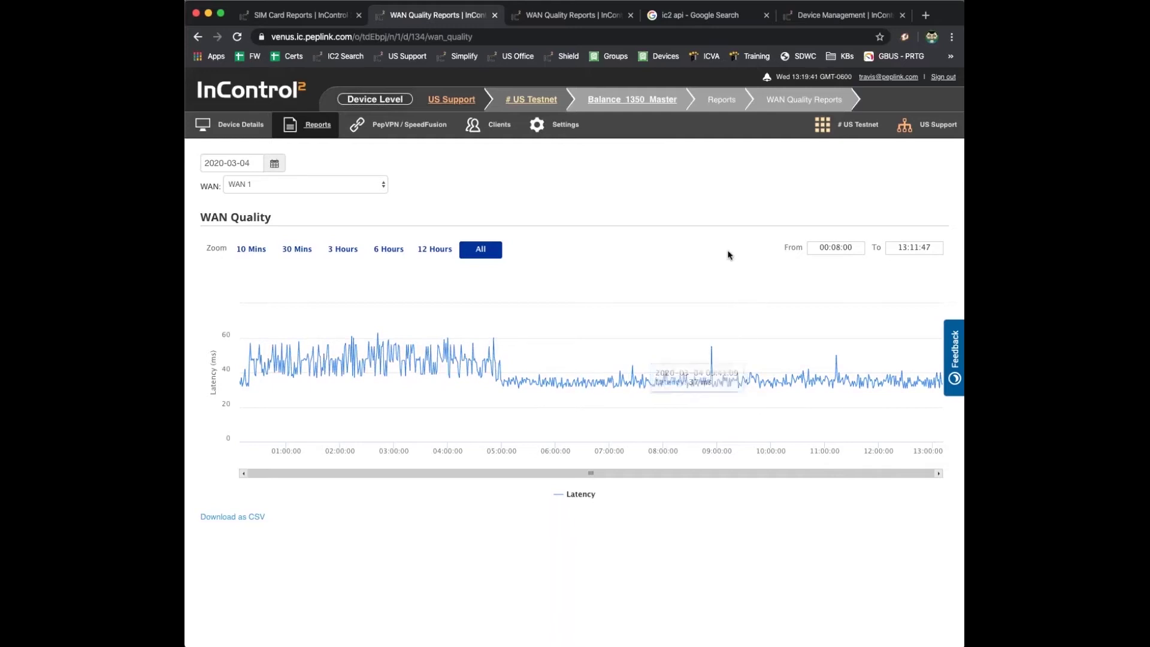
mouse_move(714, 326)
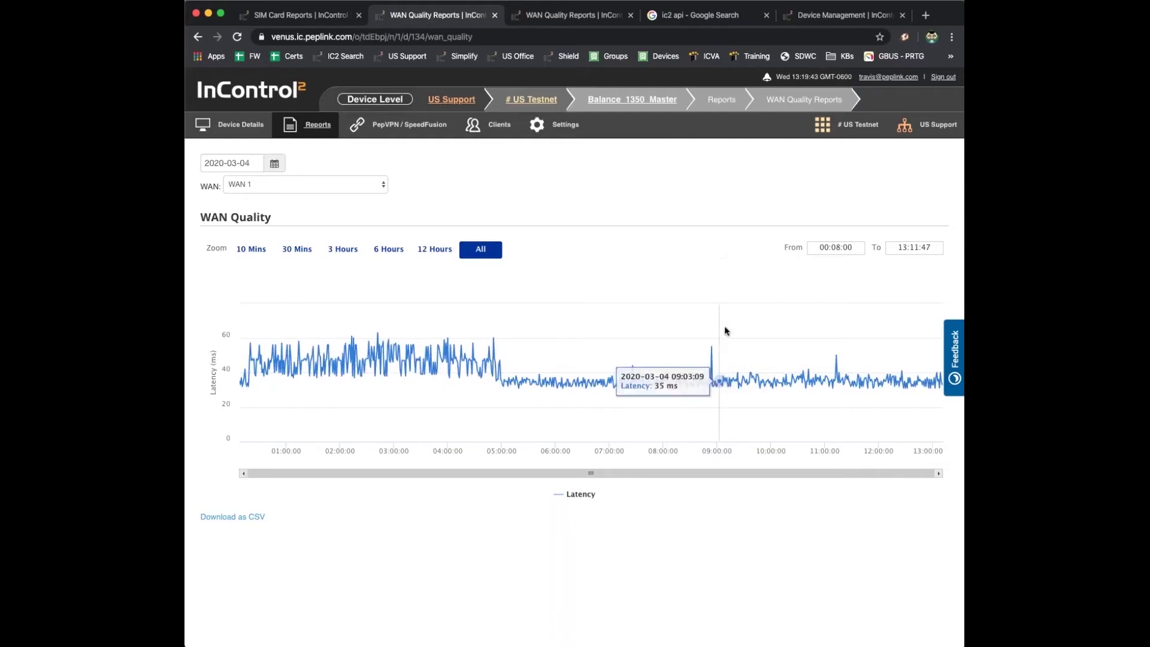
scroll(717, 328, "down", 2)
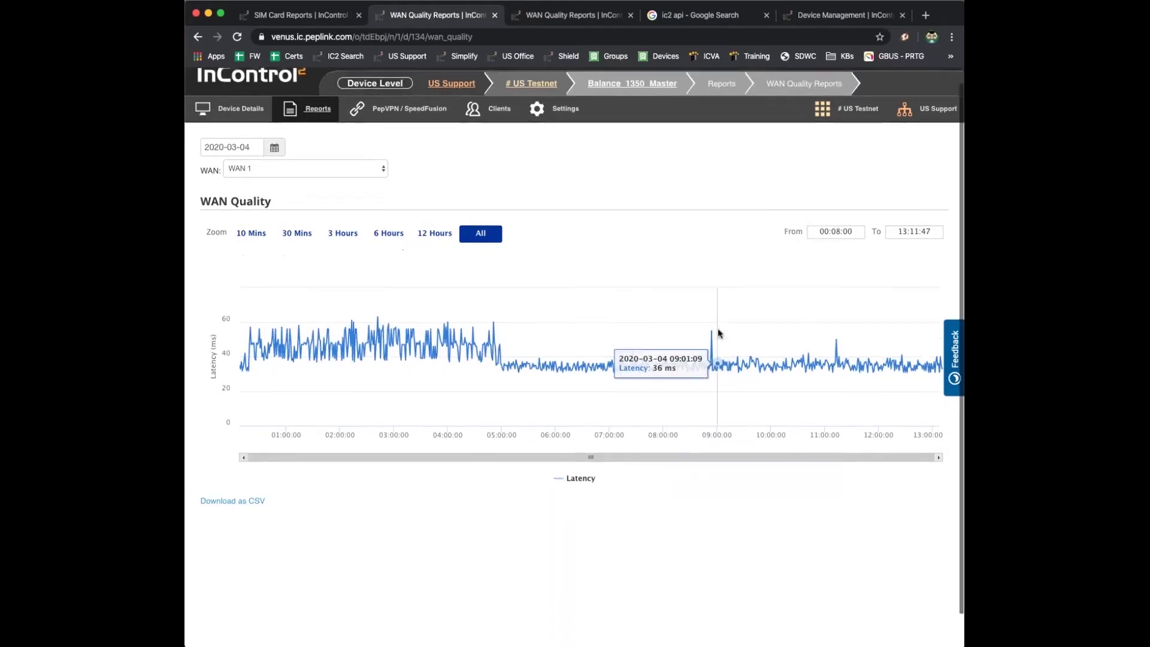
scroll(539, 215, "up", 2)
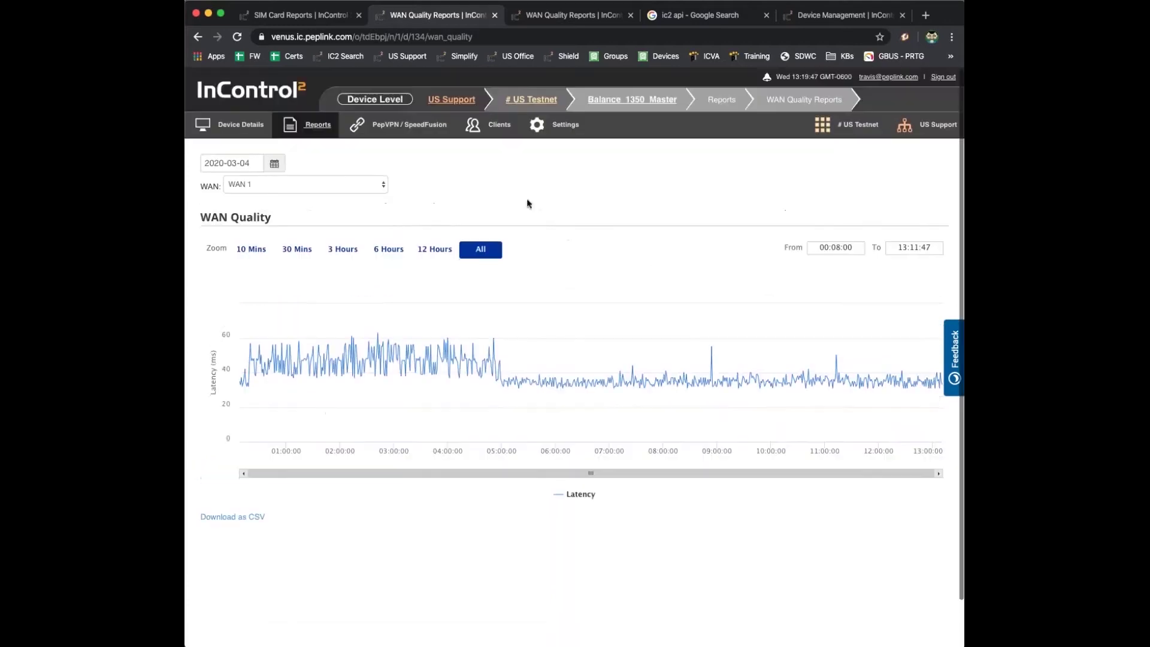
Switch to the PDX_F566 Cellular 1 report and set its date to 2020-02-05.
left_click(565, 16)
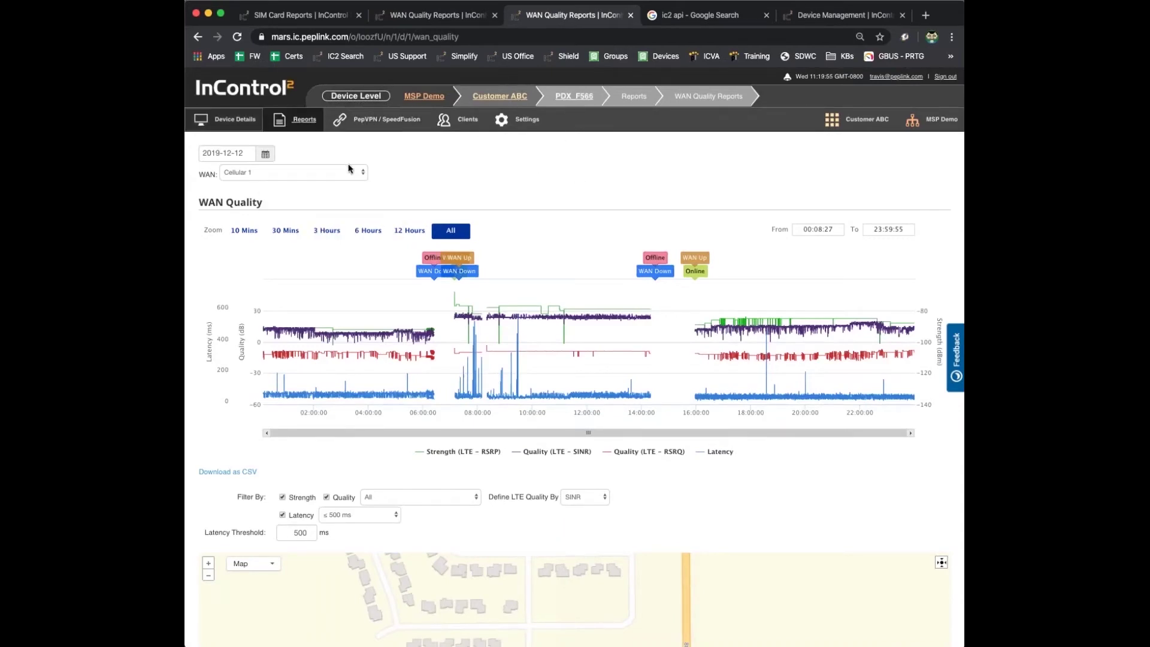
left_click(239, 154)
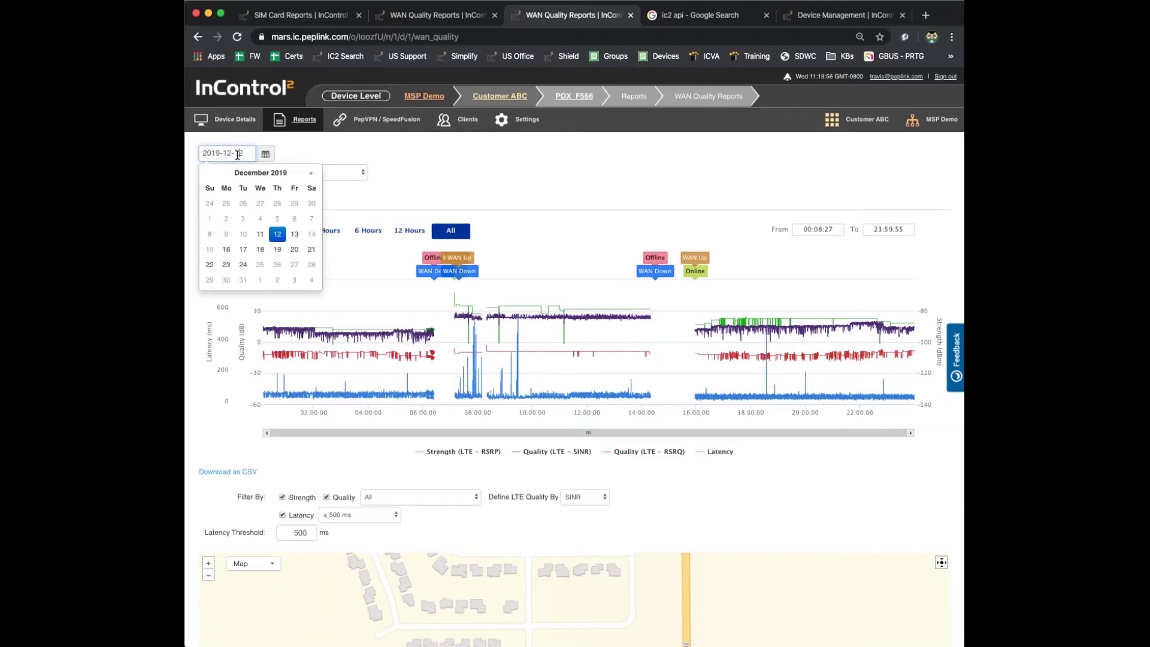
left_click(311, 174)
left_click(311, 176)
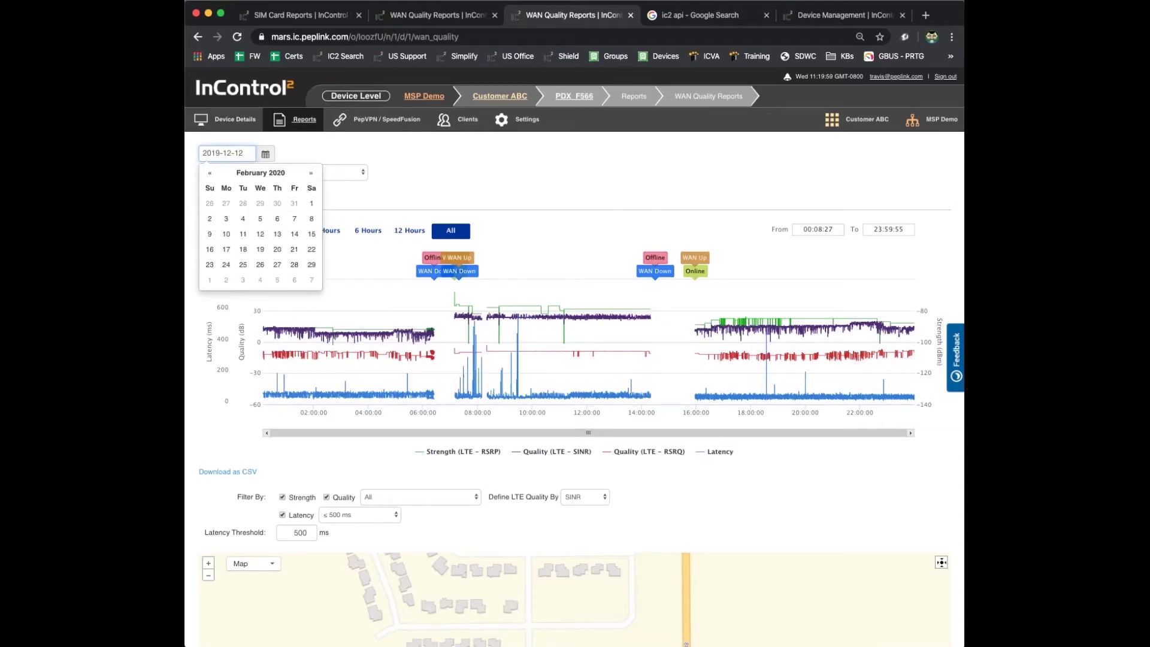
left_click(260, 219)
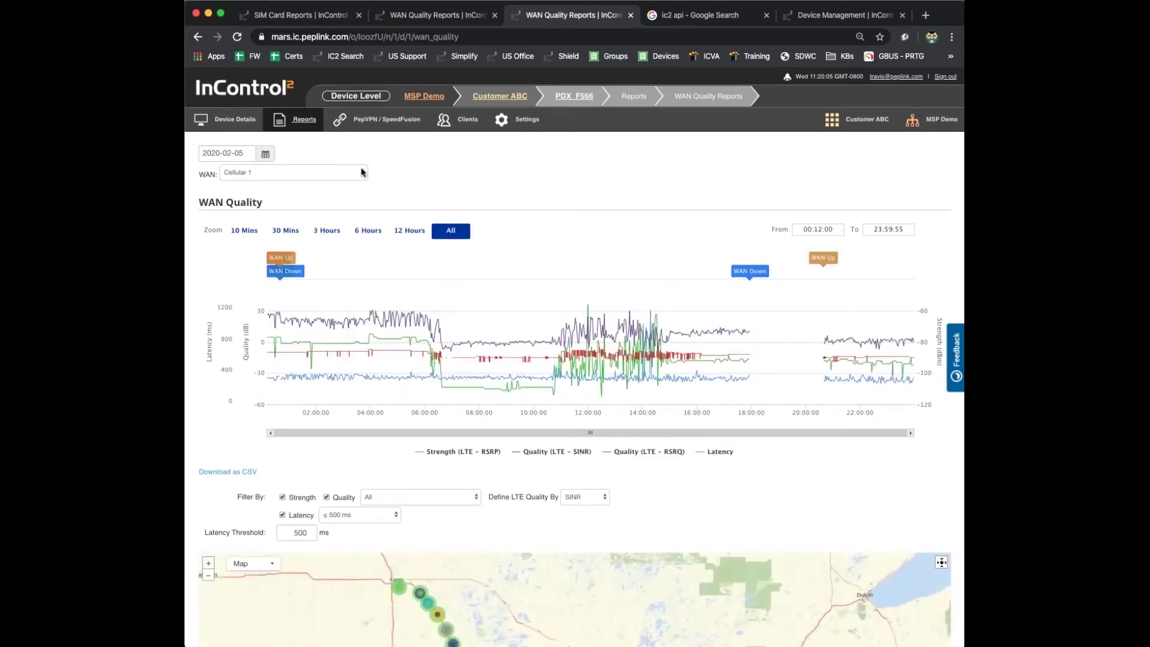
mouse_move(346, 355)
Download the Cellular 1 report data as CSV and open it in Office Editing.
left_click(239, 473)
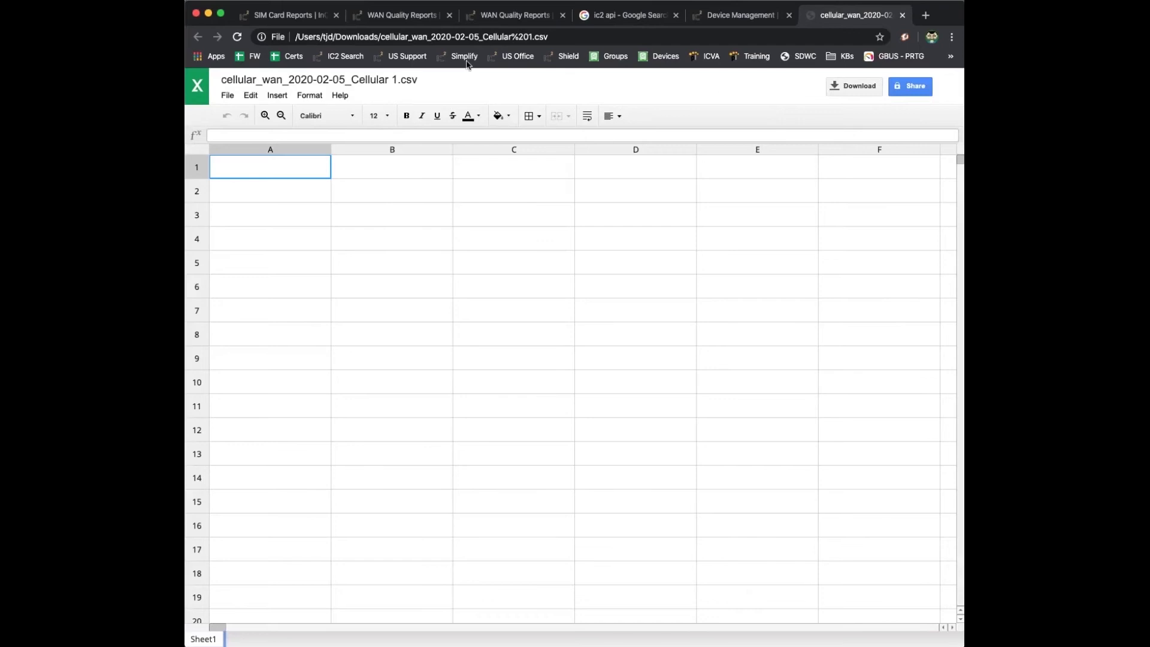
left_click(228, 96)
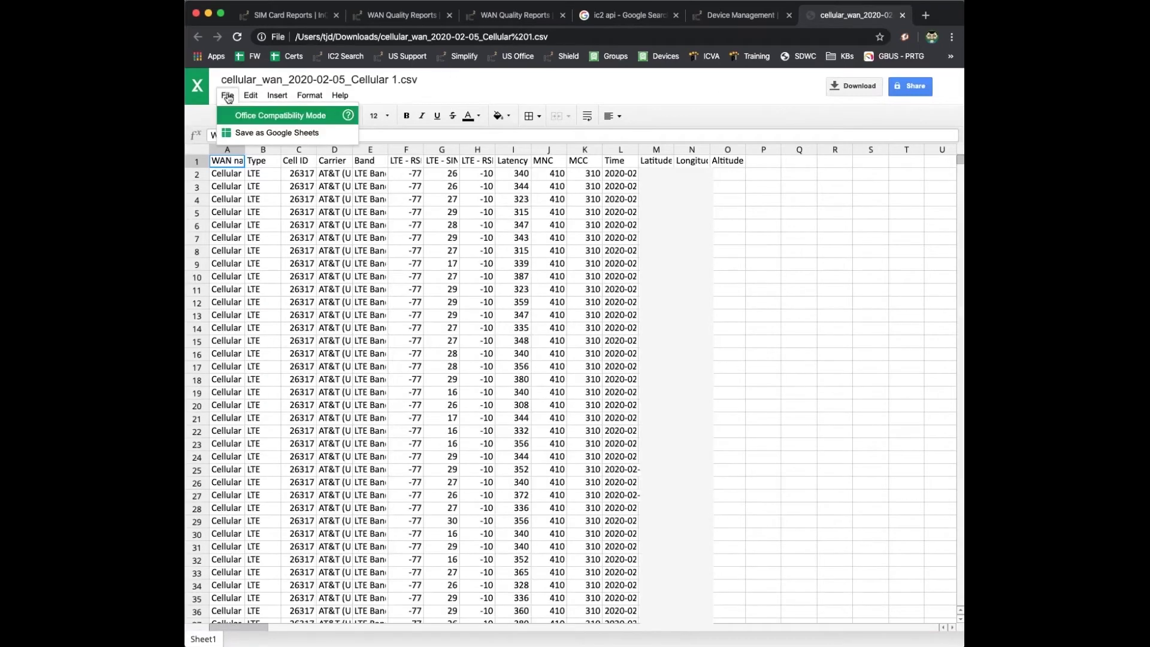
Save the CSV as a Google Sheets spreadsheet and scroll through its columns and rows.
left_click(246, 134)
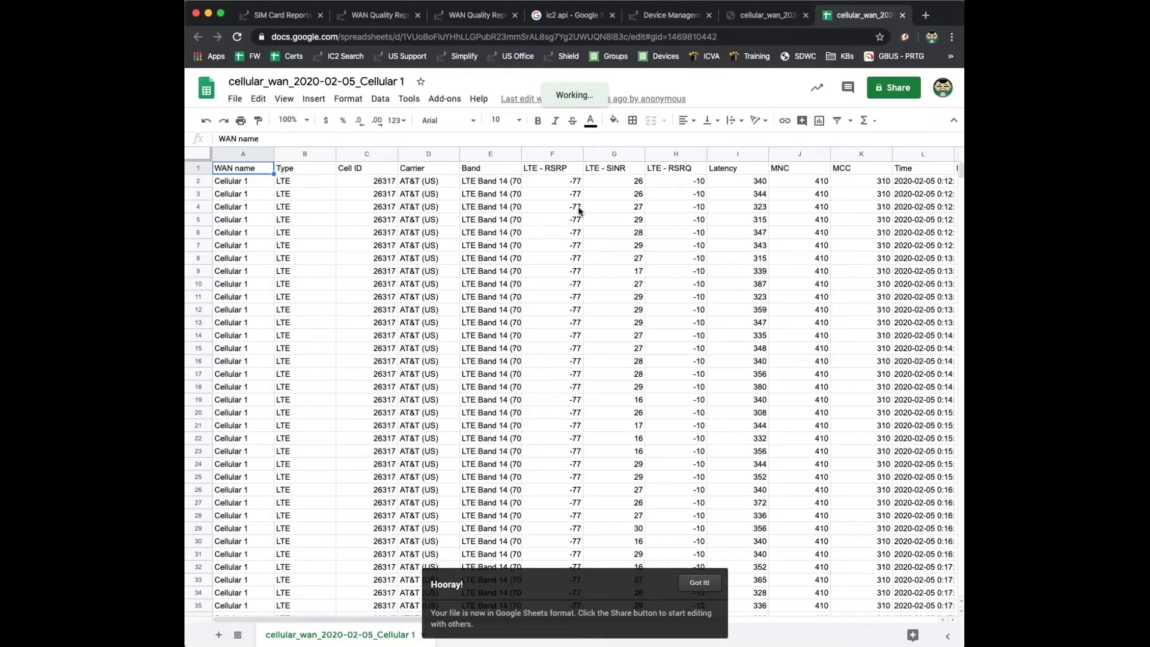
scroll(578, 208, "right", 3)
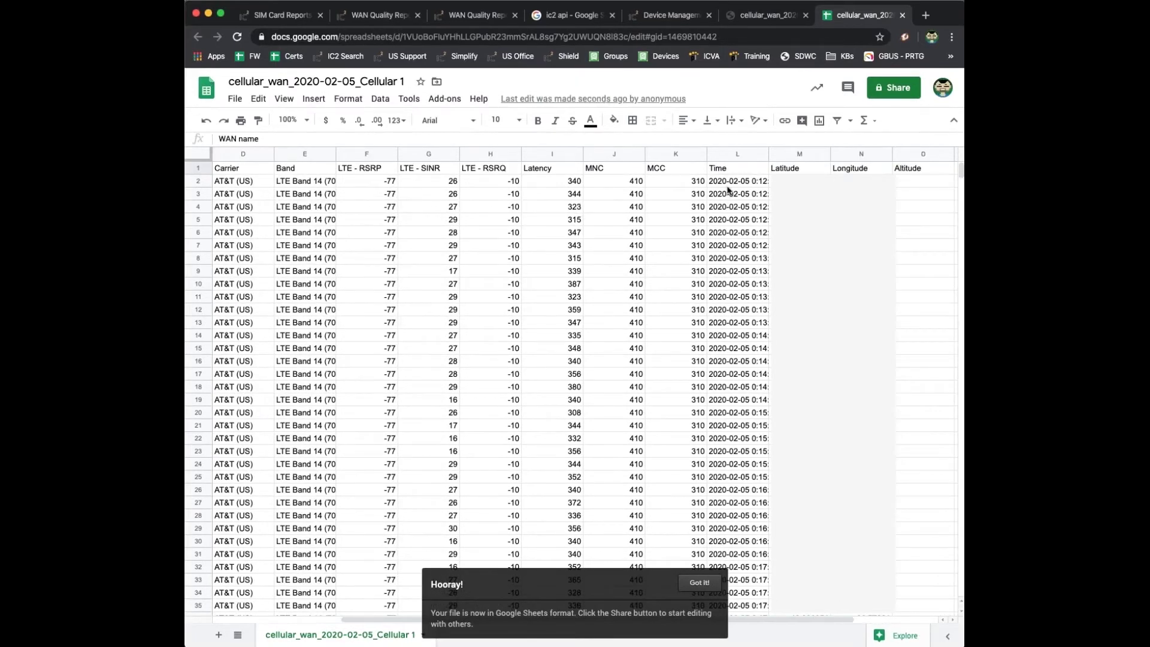
scroll(577, 194, "left", 3)
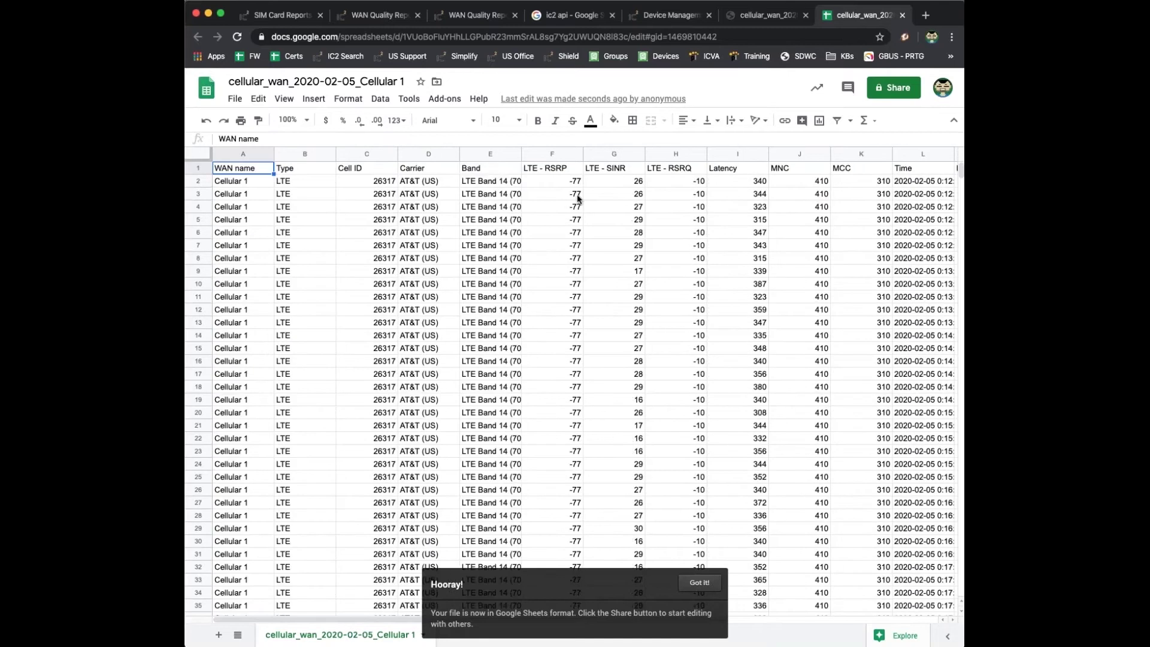
scroll(577, 194, "down", 4)
scroll(579, 199, "down", 15)
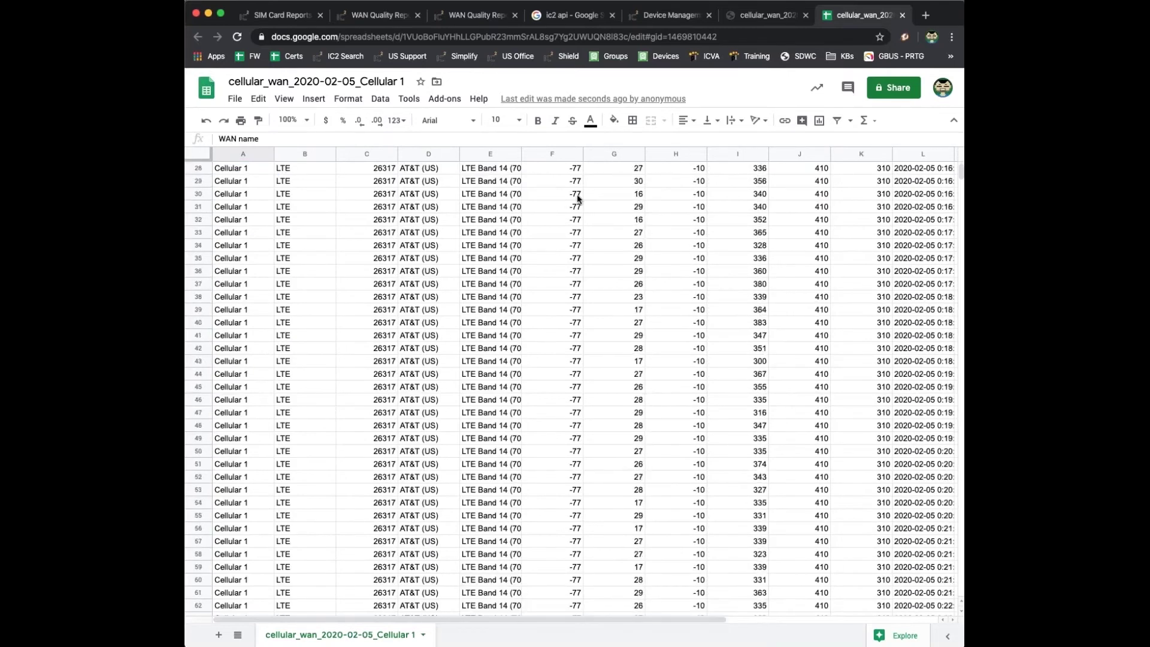
scroll(579, 199, "up", 18)
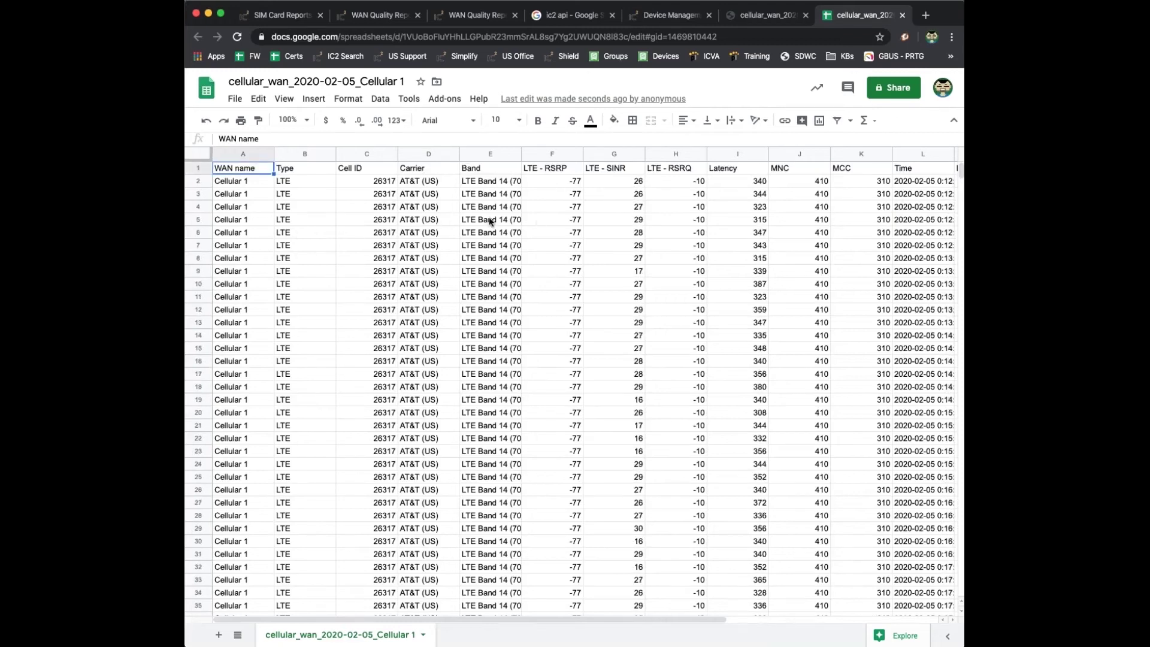
Close the spreadsheet and CSV tabs and return to the WAN Quality report.
left_click(903, 16)
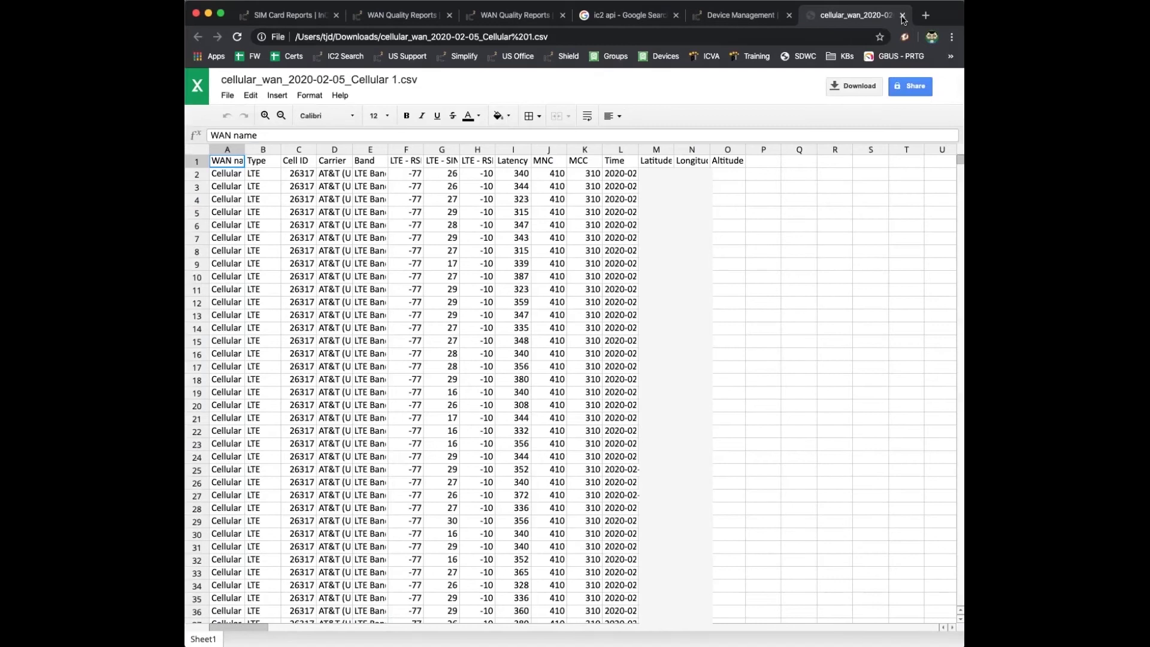
left_click(902, 16)
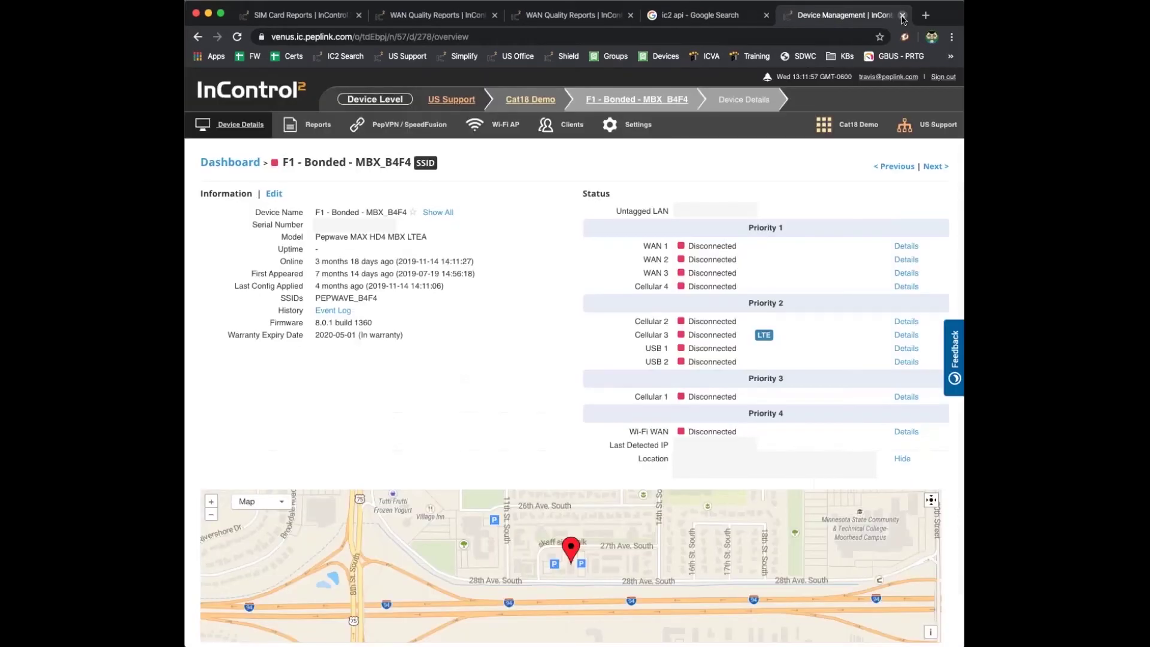
left_click(684, 17)
left_click(552, 18)
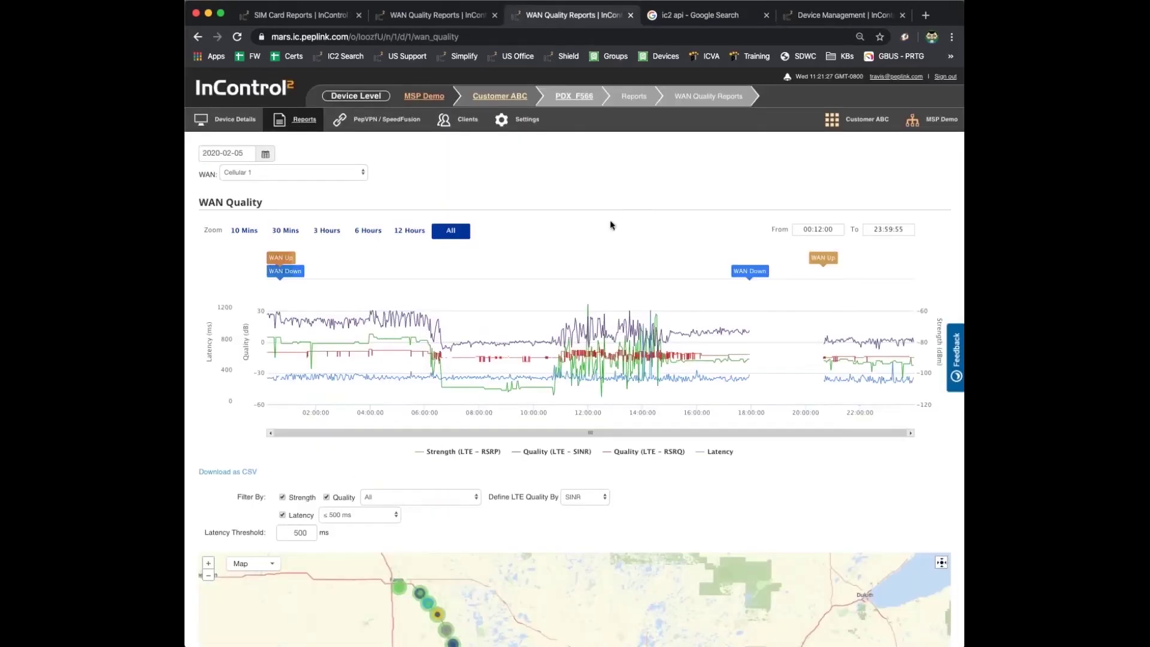
Show Cellular 3's full-day chart after trying 30 Mins, then scroll to the route map.
left_click(321, 174)
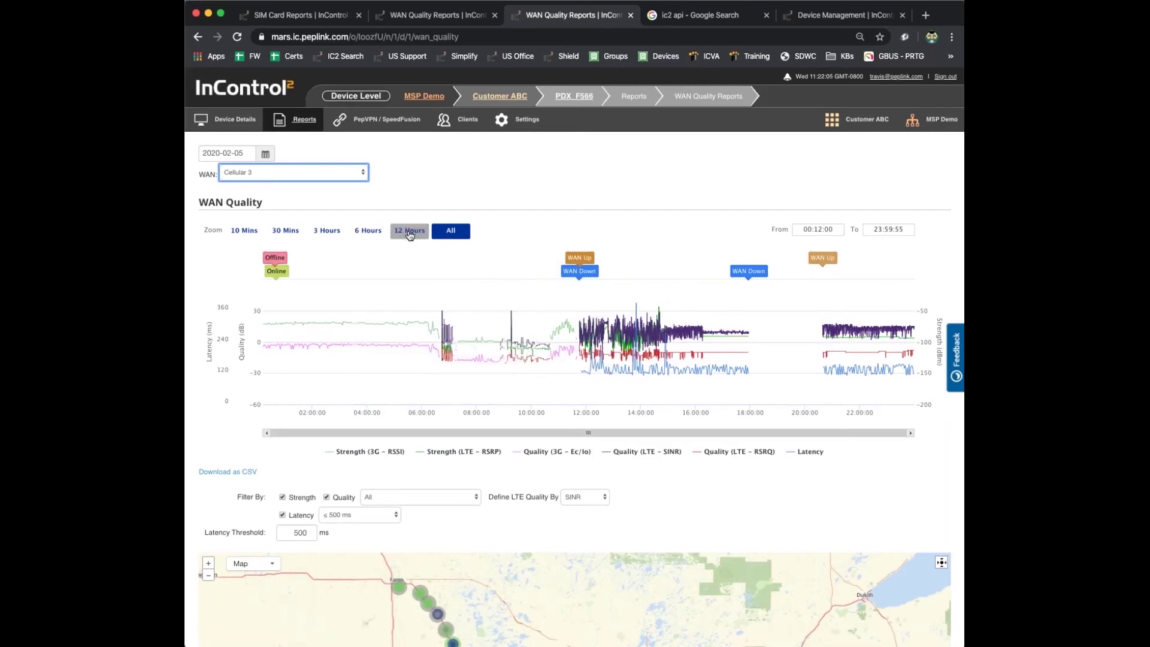
left_click(289, 232)
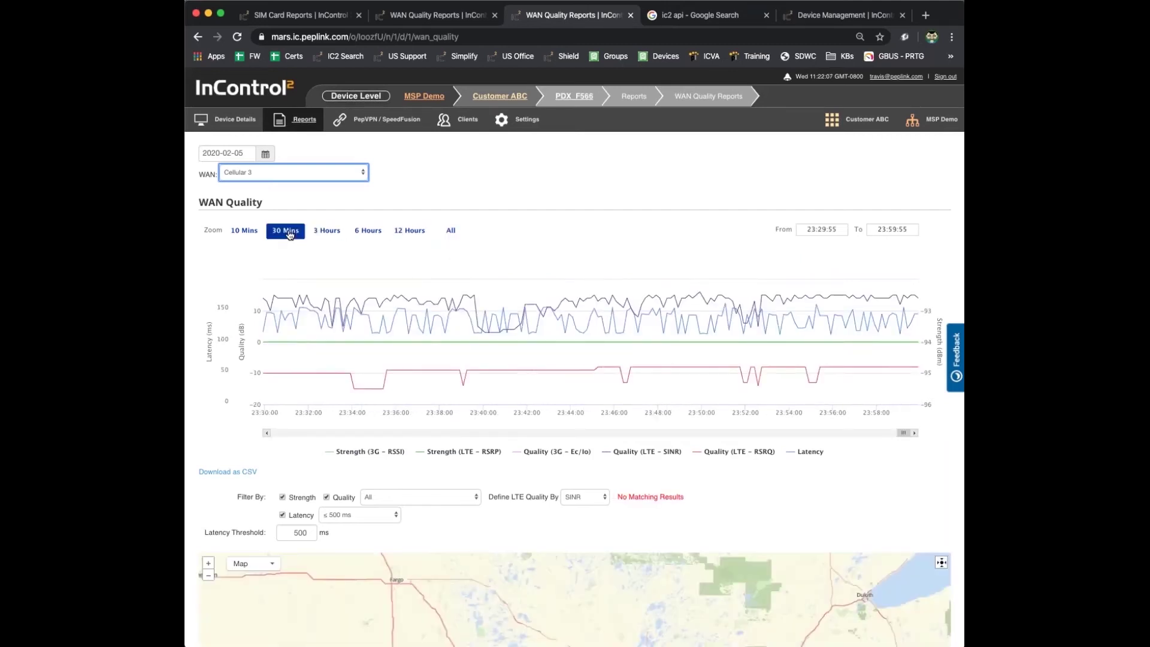
left_click(448, 232)
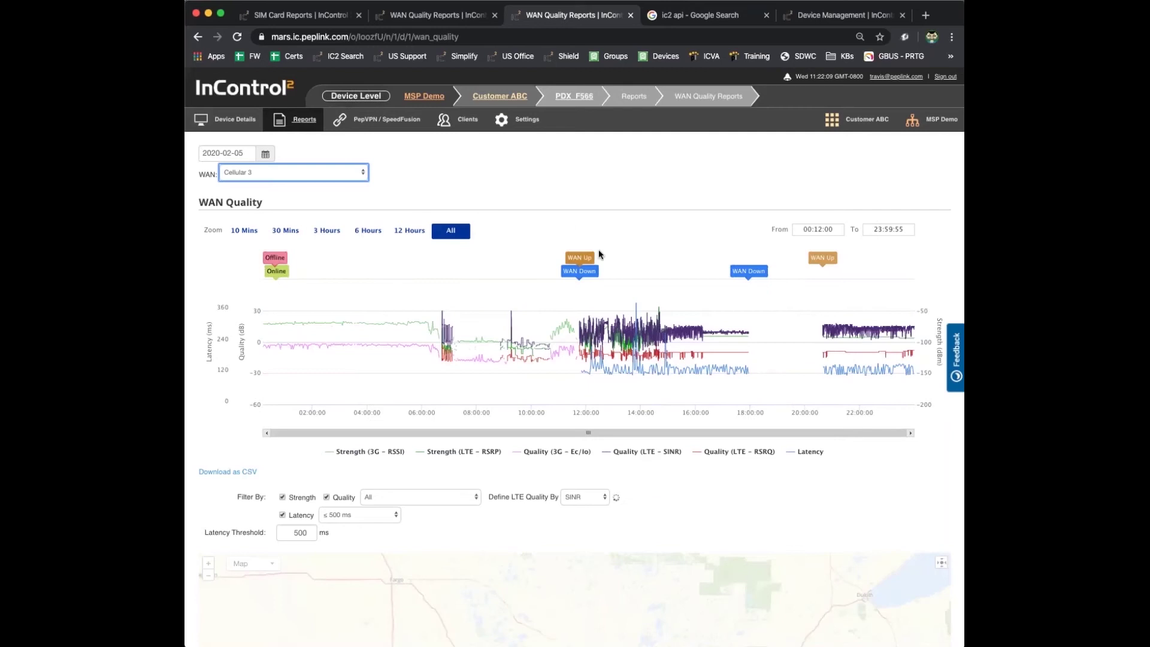
scroll(665, 261, "down", 1)
scroll(665, 264, "down", 5)
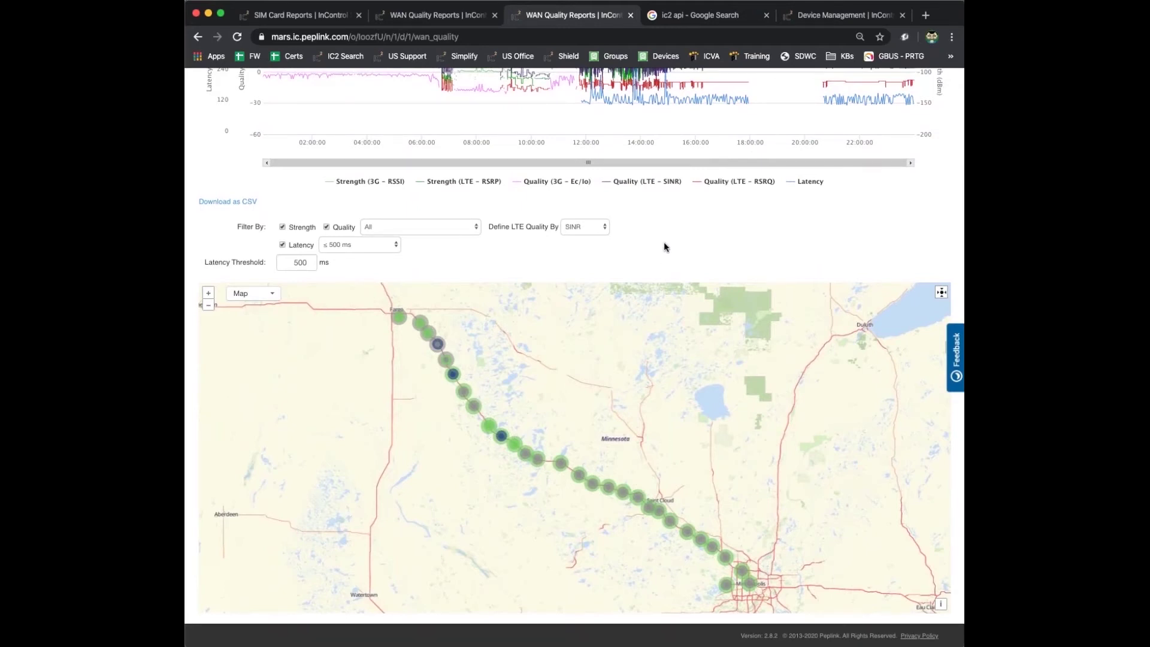
Open a dark-blue marker's info card and view its 9 Verizon LTE Band 13 readings.
scroll(663, 242, "up", 5)
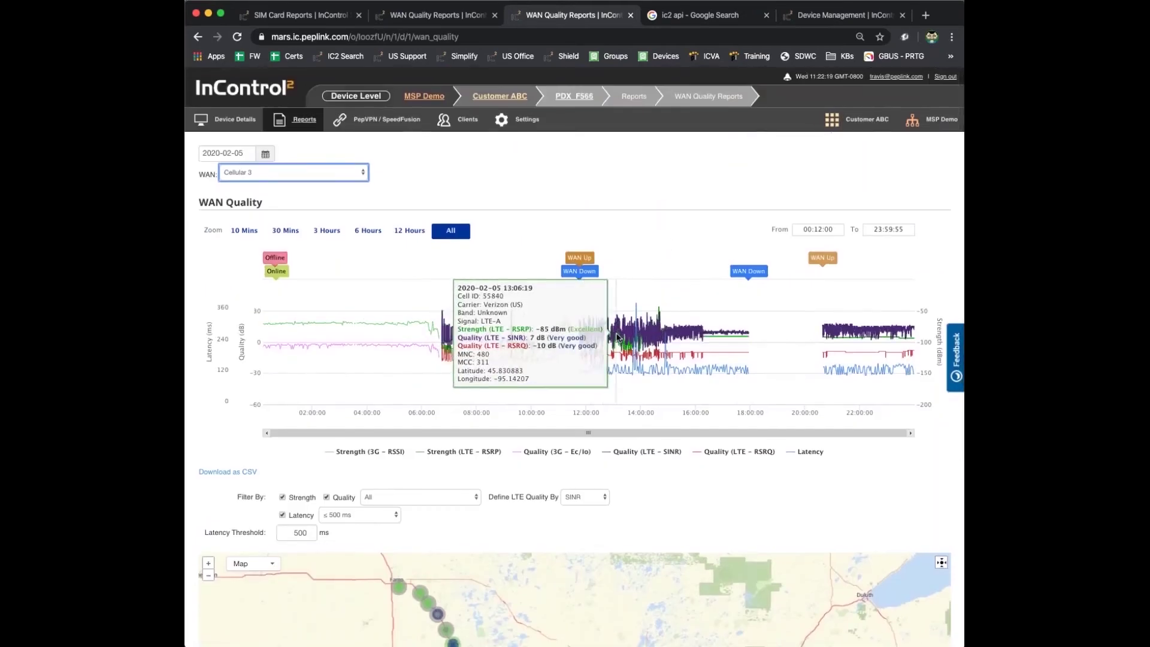
scroll(448, 318, "down", 5)
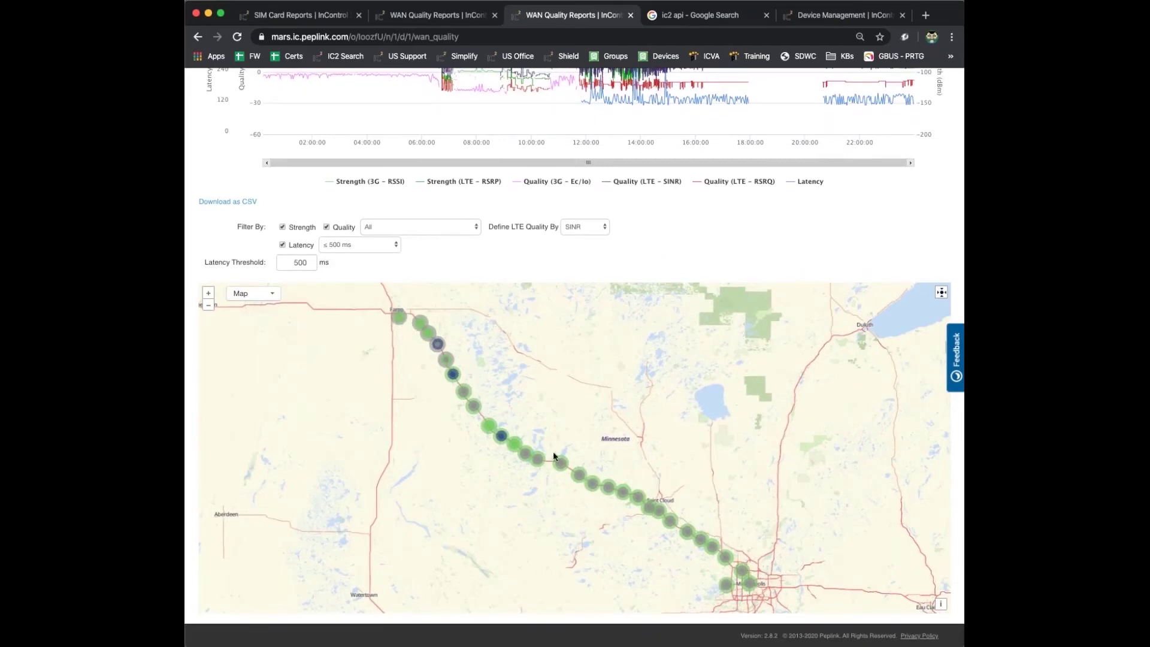
left_click(503, 438)
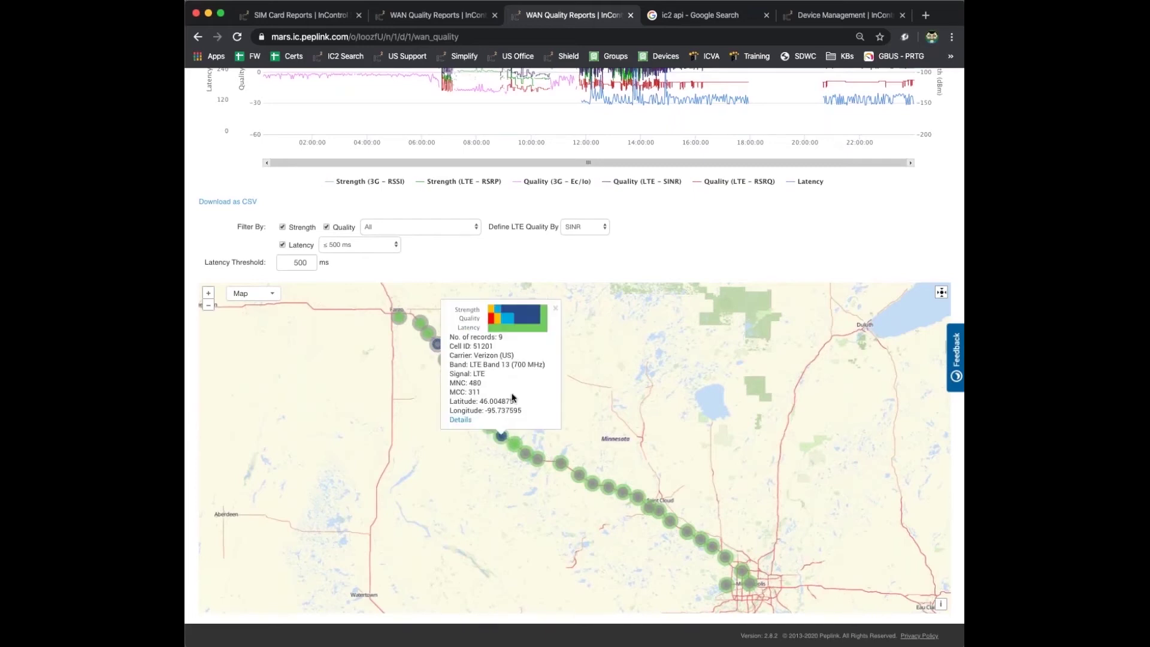
scroll(503, 386, "up", 1)
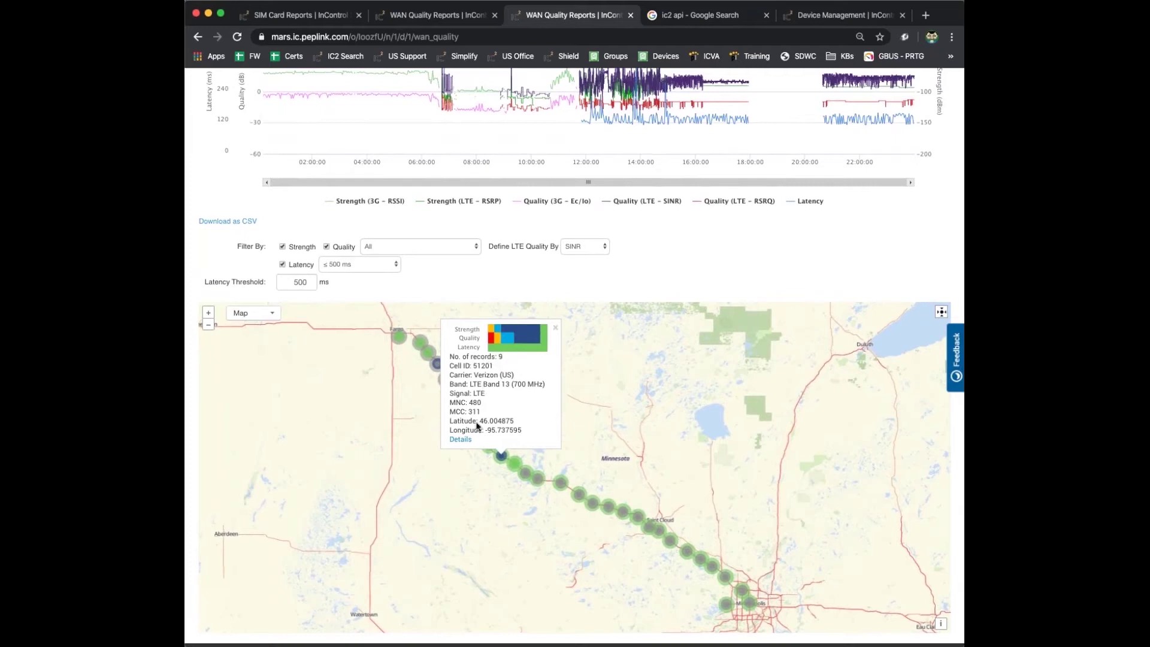
left_click(461, 440)
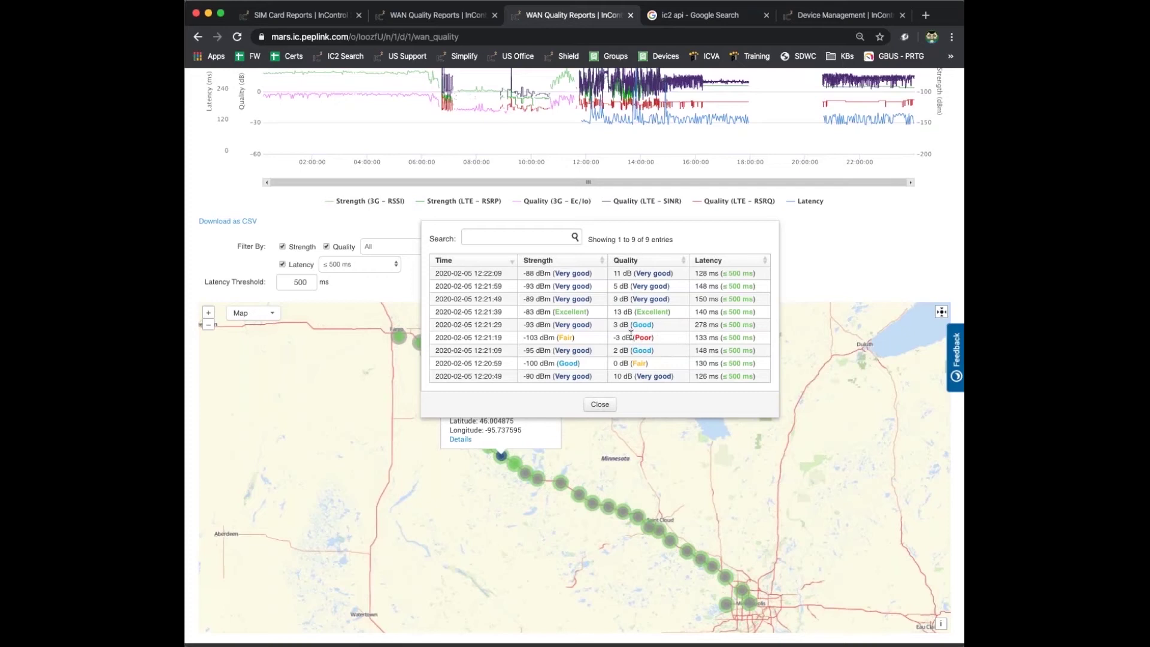
Close the readings table and zoom into the route near Alexandria.
left_click(598, 404)
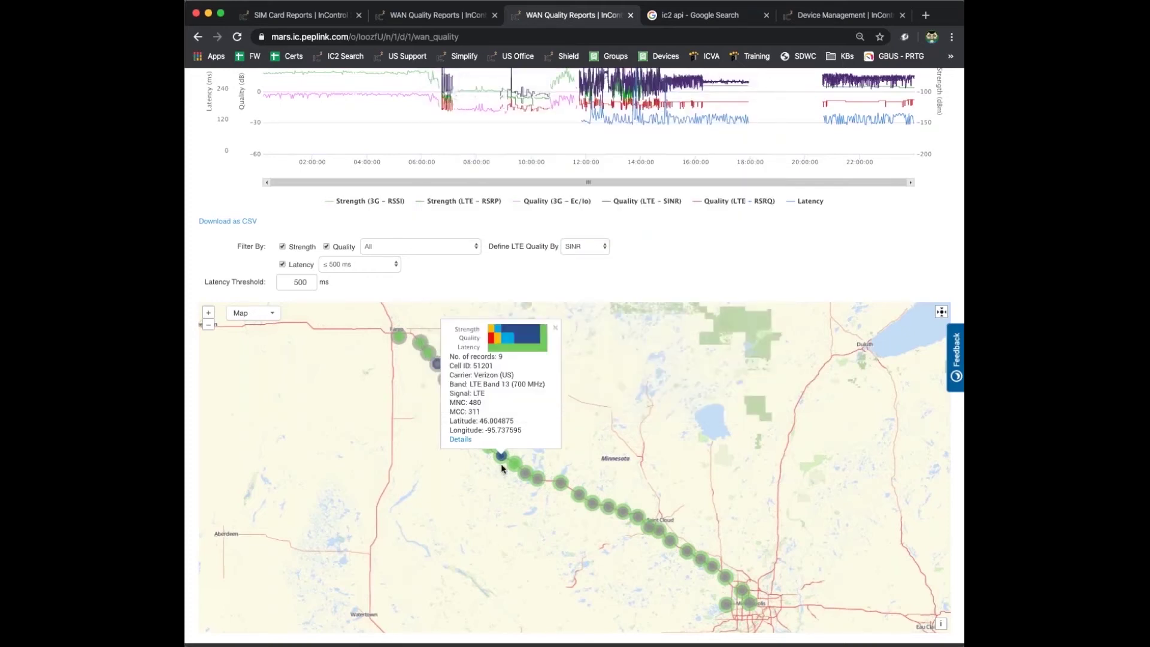
scroll(501, 464, "up", 1)
scroll(497, 450, "up", 1)
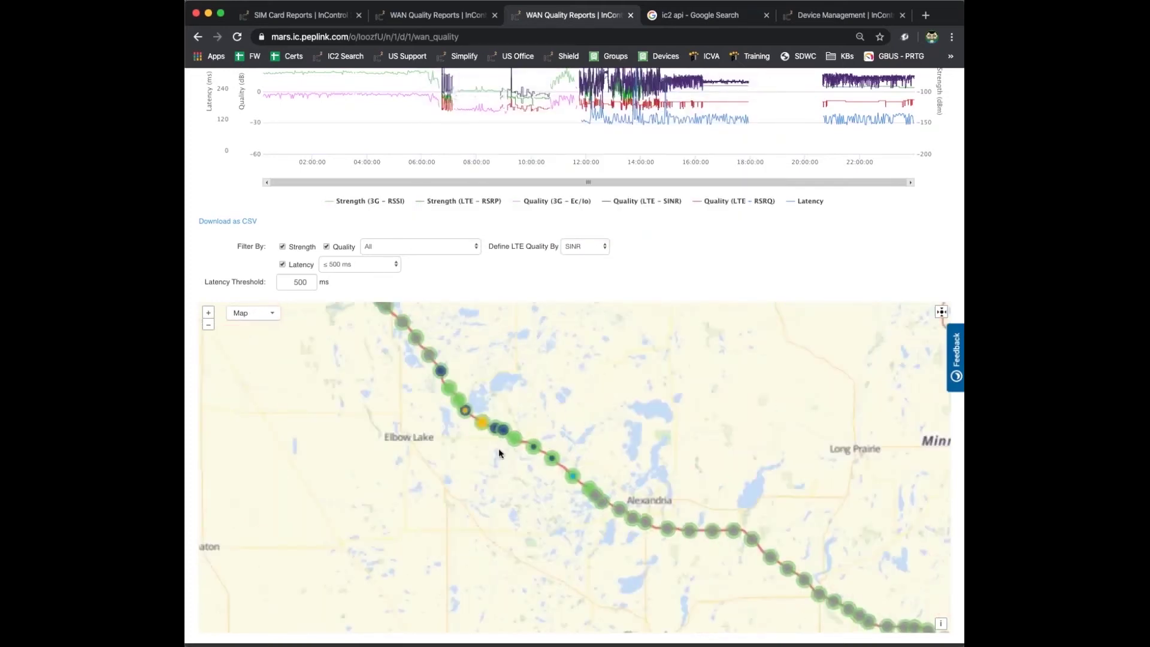
scroll(497, 449, "up", 1)
scroll(491, 433, "up", 1)
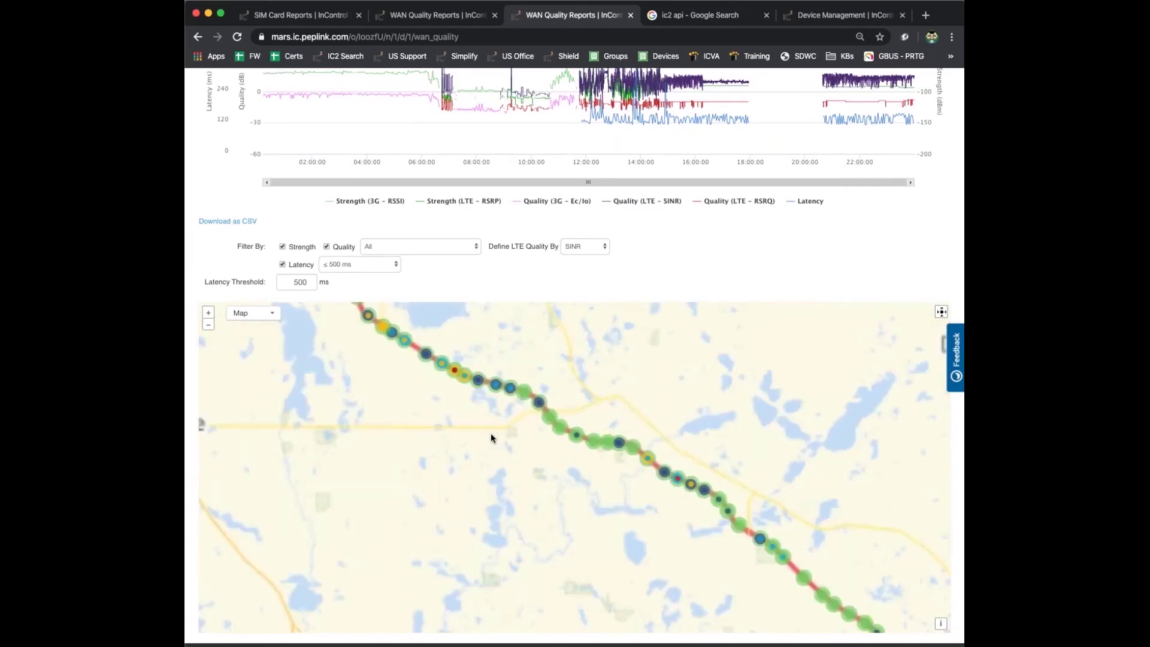
left_click_drag(473, 403, 489, 472)
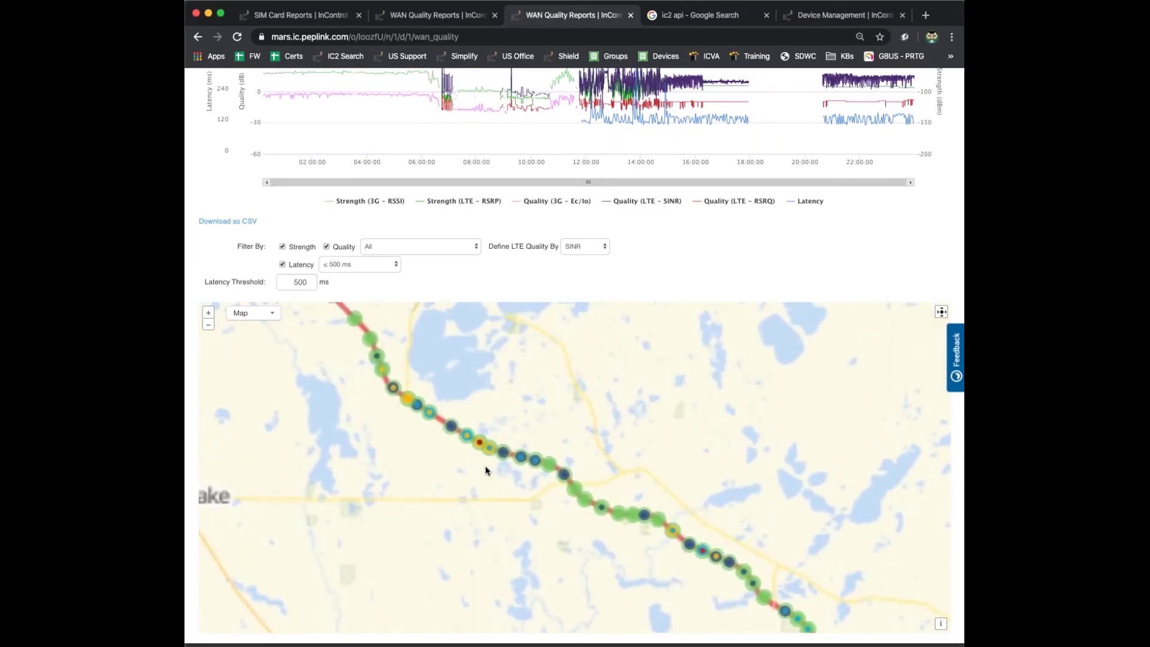
scroll(485, 470, "up", 1)
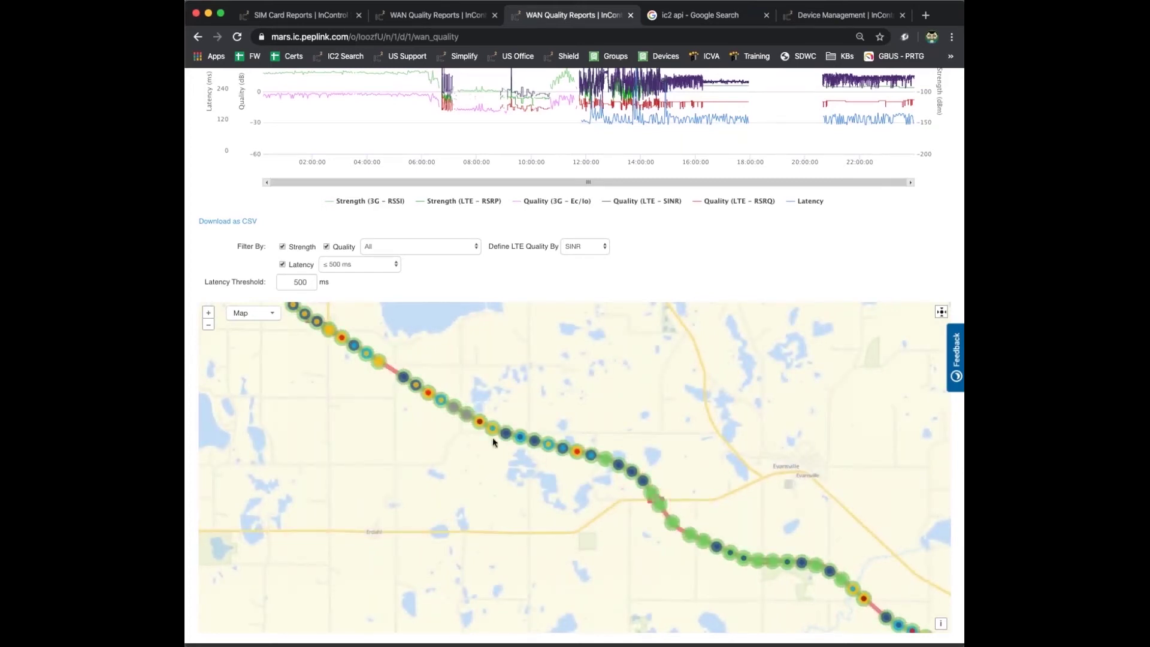
Inspect the 12:20:09, 12:21:59 and 12:21:19 route readings, closing each card.
left_click(481, 425)
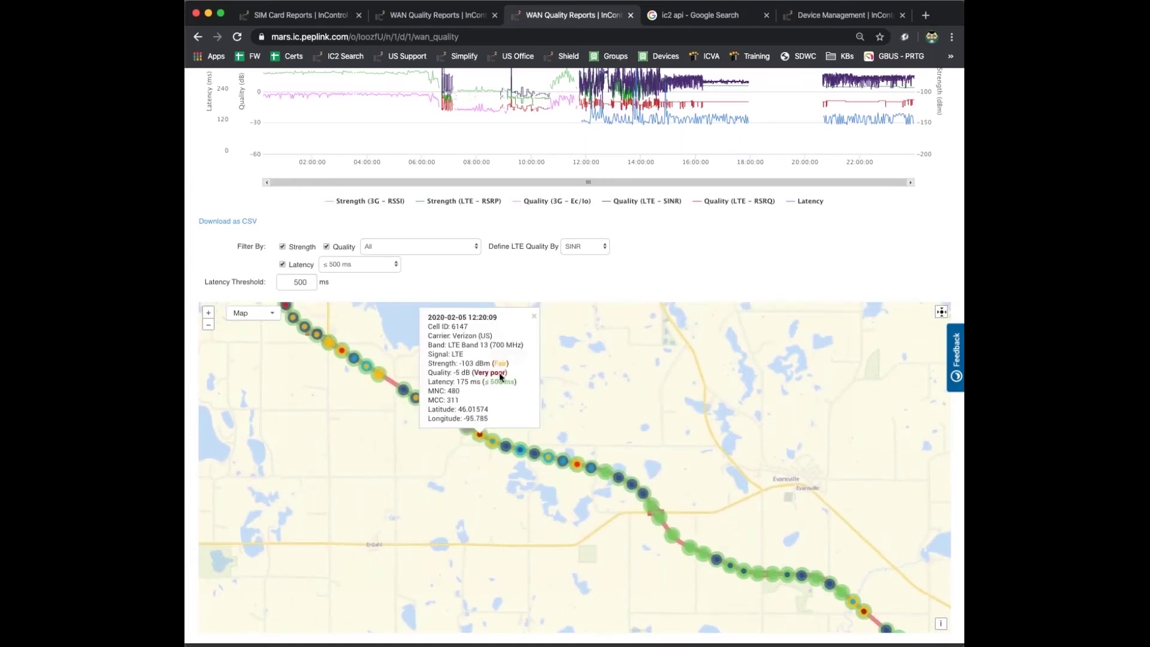
left_click(534, 317)
left_click(634, 488)
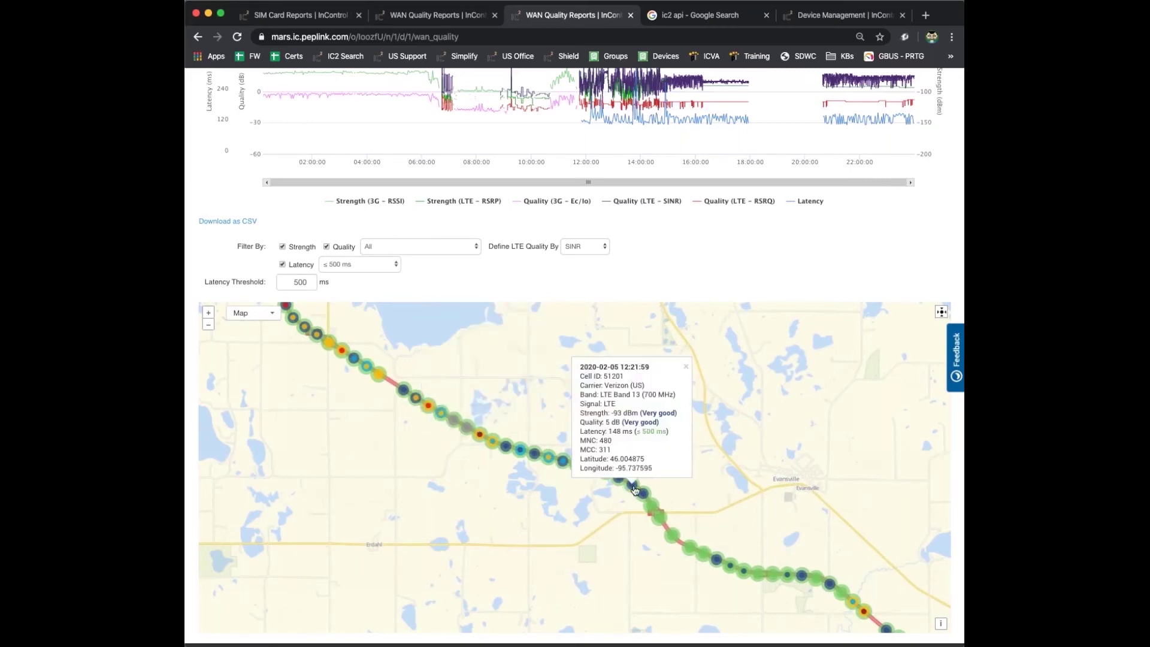
left_click(686, 367)
left_click(577, 467)
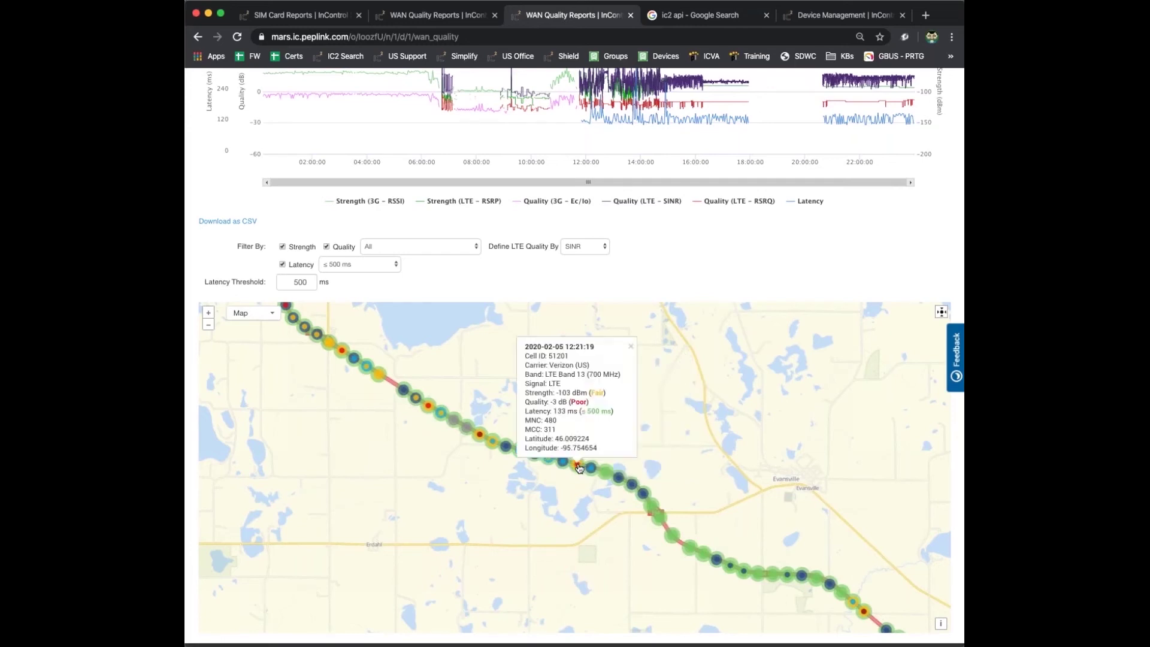
left_click(631, 348)
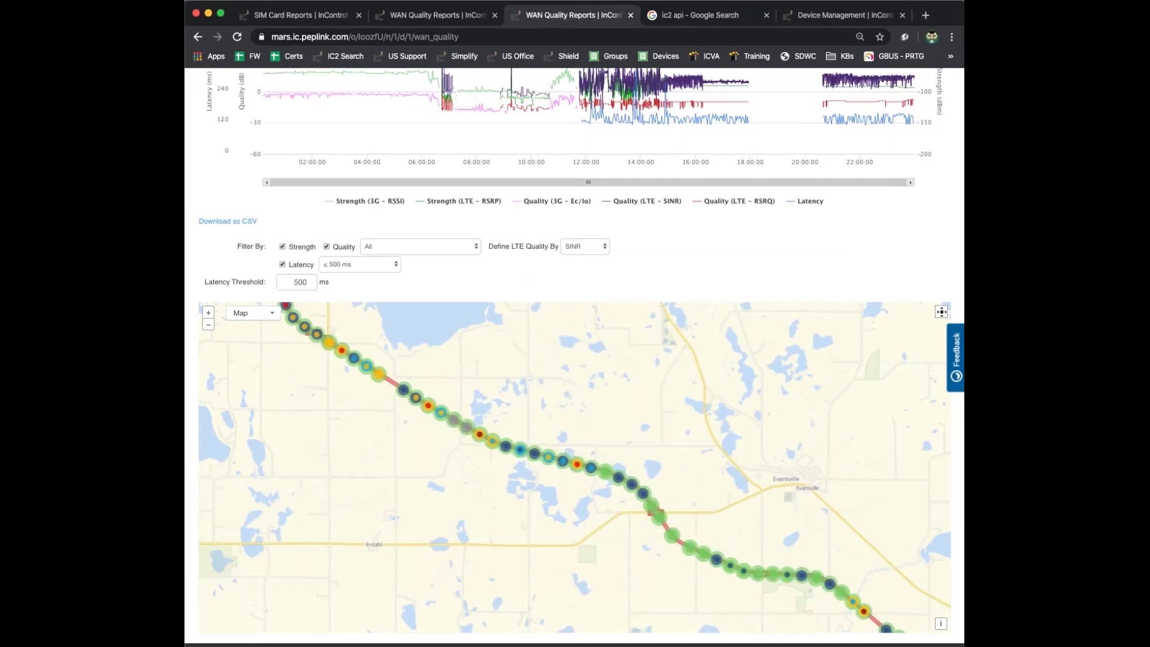
Zoom the map out three levels to see the whole Fargo–Minneapolis route.
left_click(208, 326)
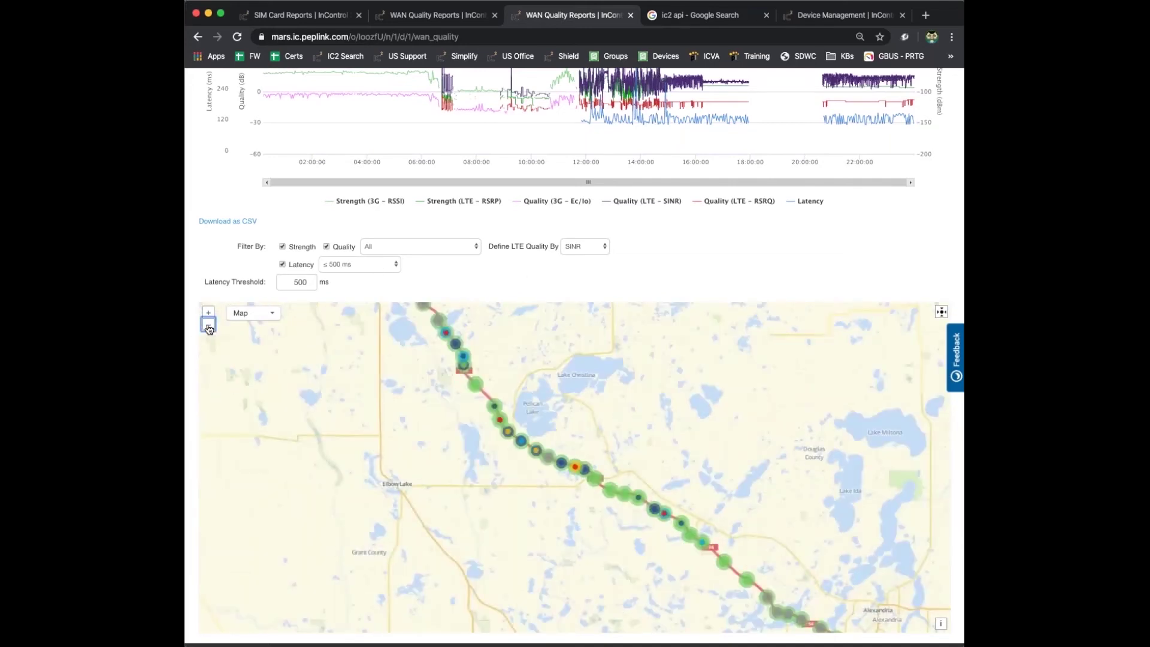
left_click(209, 326)
left_click(208, 325)
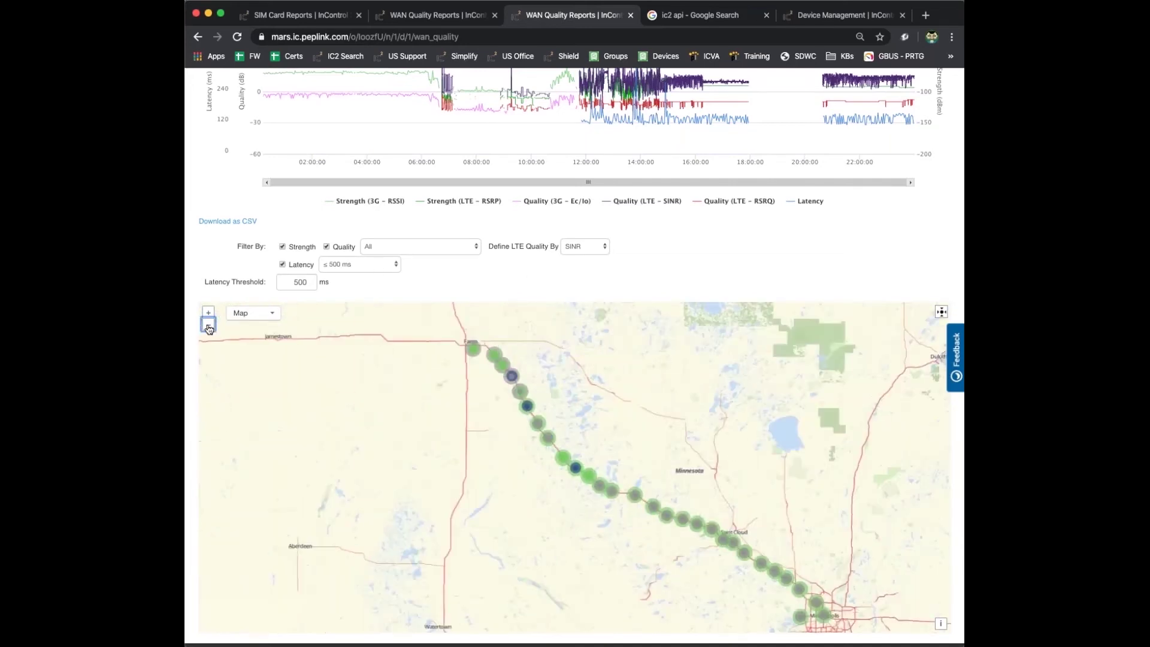
Switch the report to Cellular 4 and scroll down to its Filter By controls and map.
scroll(852, 249, "up", 5)
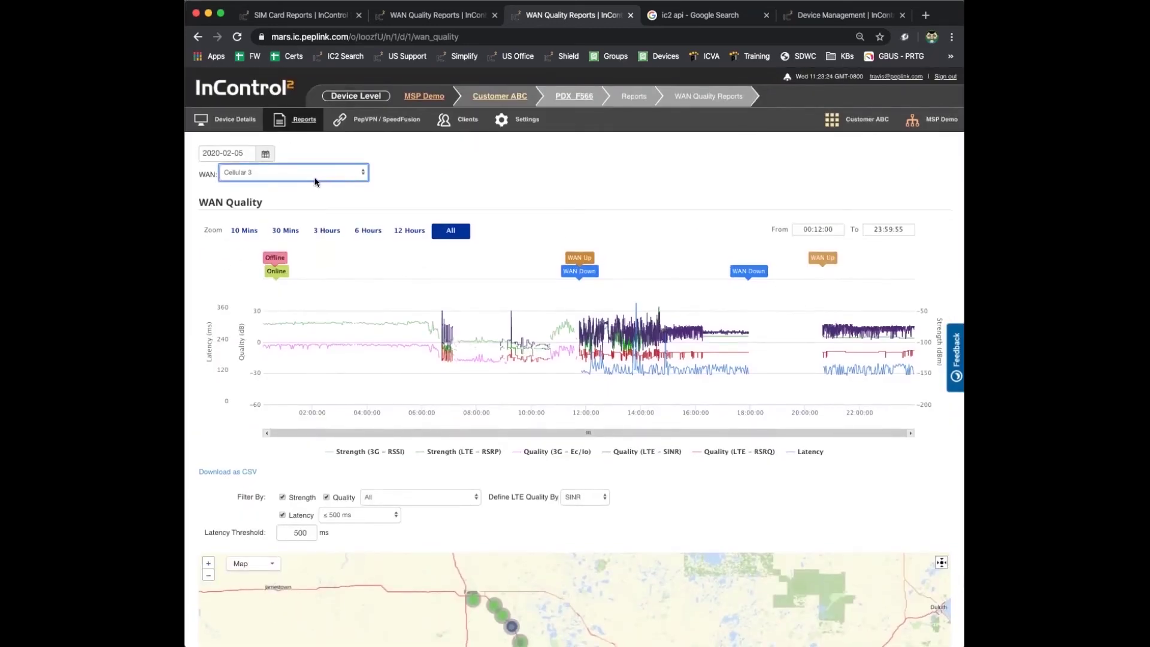
key("Down")
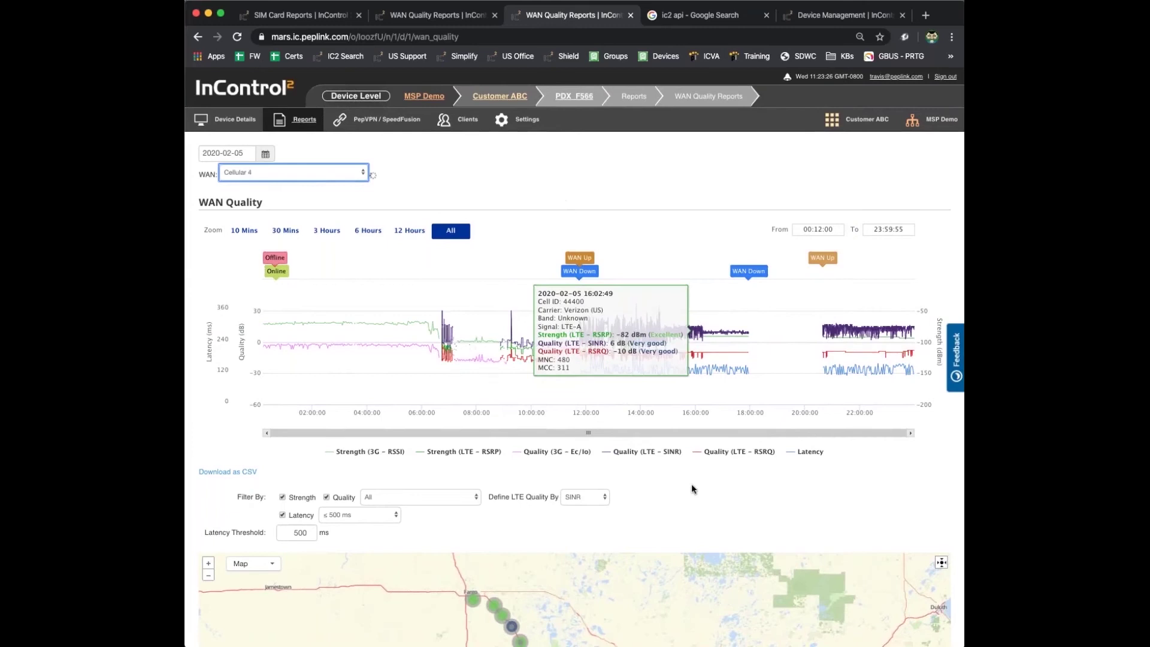
scroll(690, 492, "down", 3)
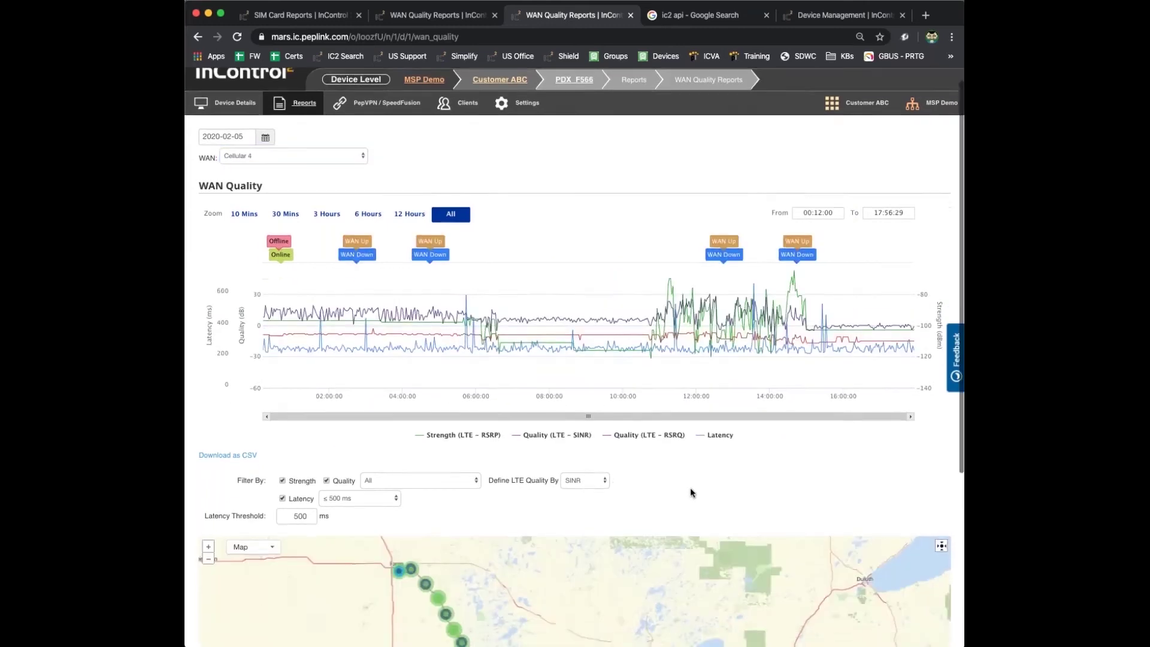
scroll(690, 487, "up", 1)
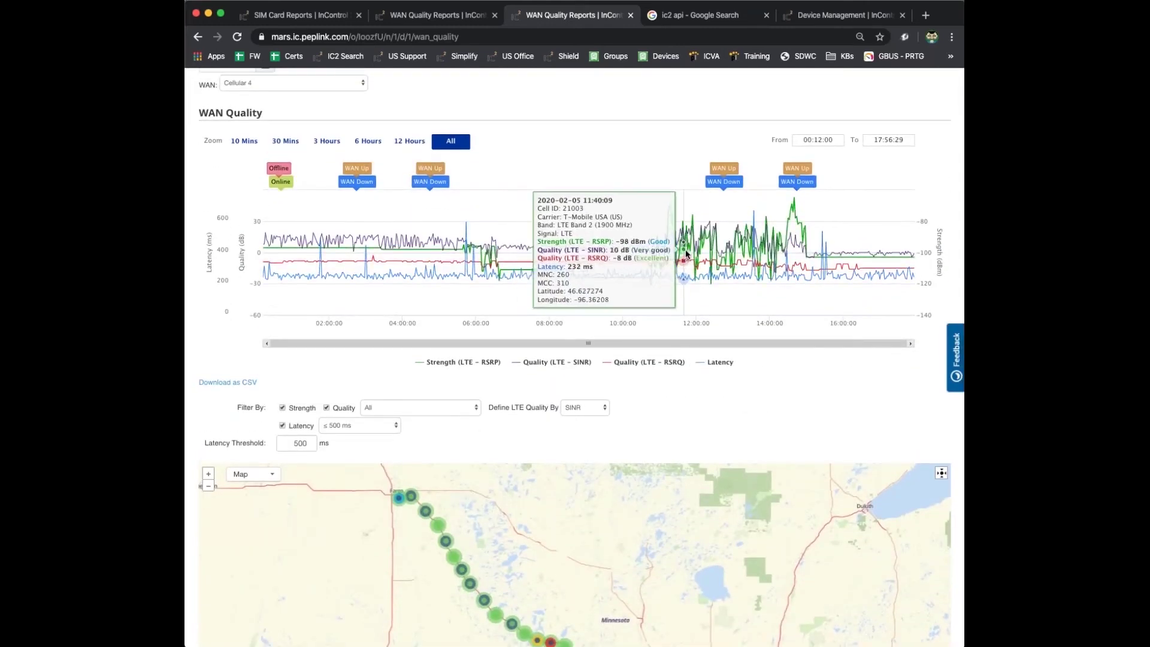
scroll(688, 248, "down", 5)
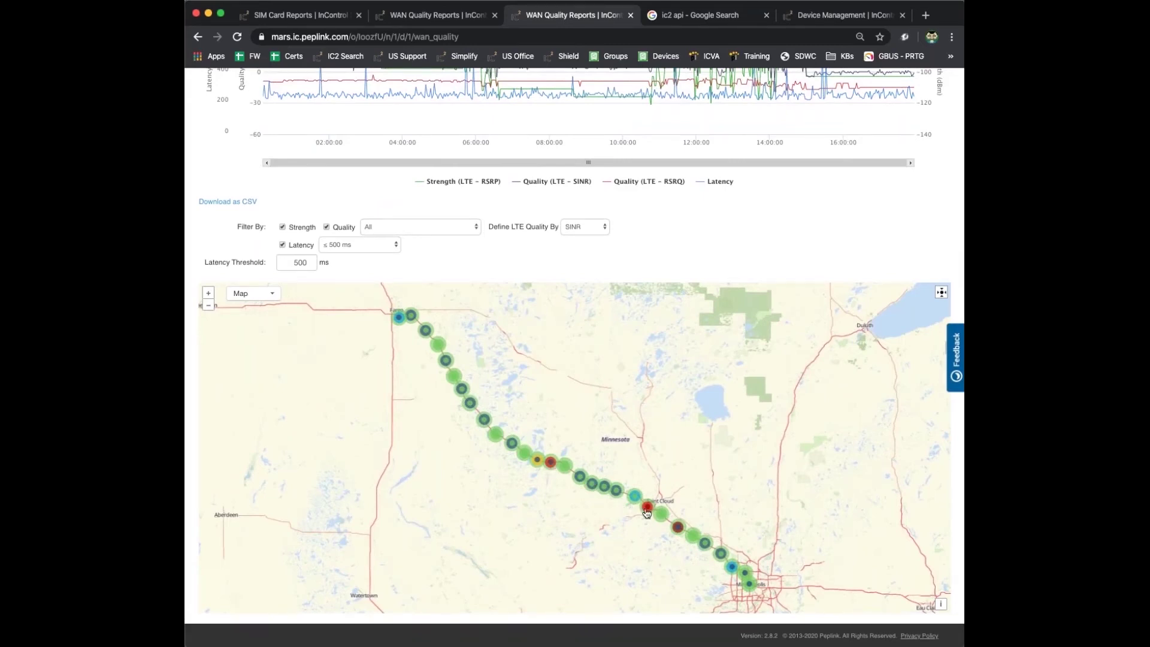
scroll(430, 204, "up", 5)
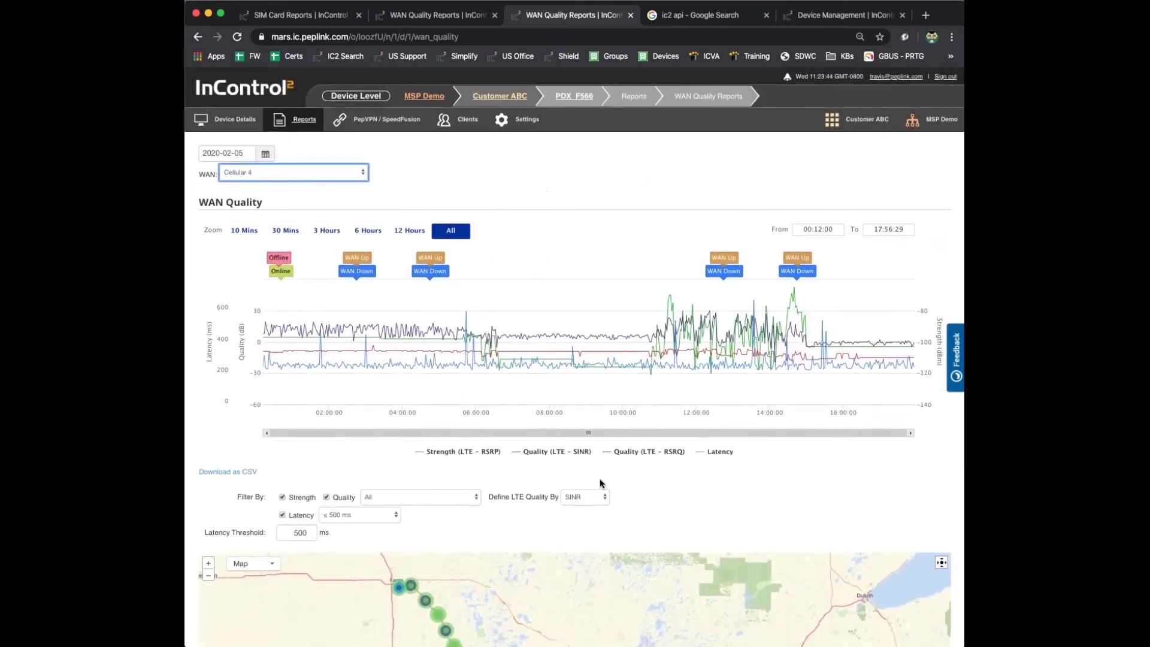
scroll(677, 497, "down", 1)
scroll(677, 499, "down", 5)
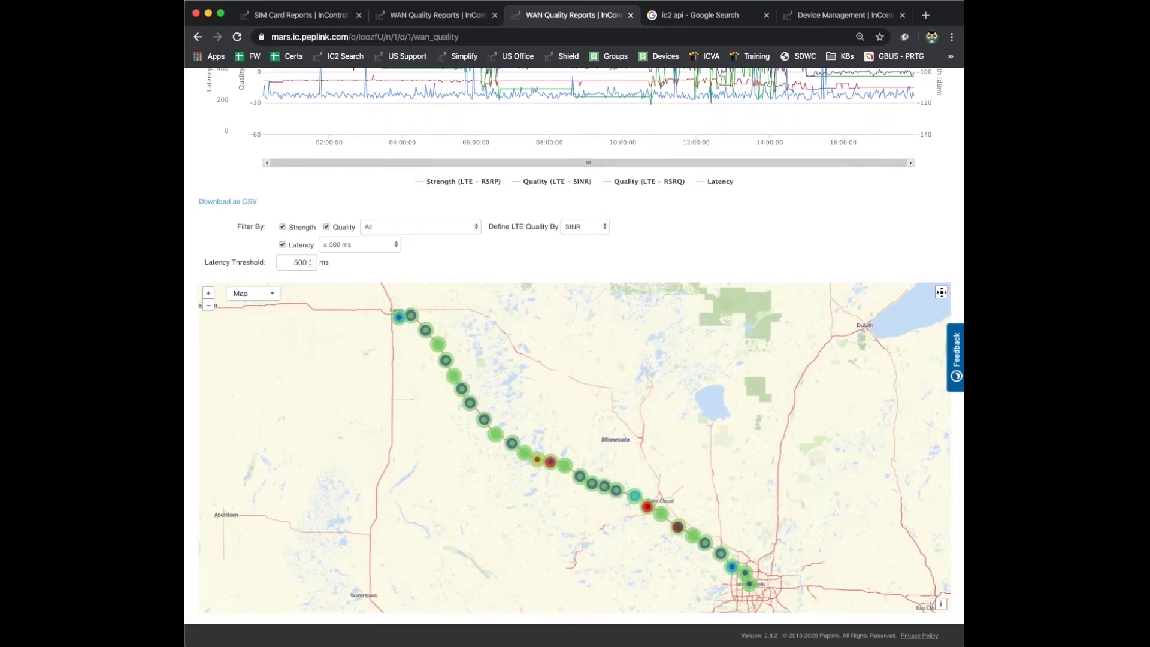
Uncheck the Strength and Quality filters and set Latency to '> 500 ms'.
left_click(288, 230)
left_click(326, 228)
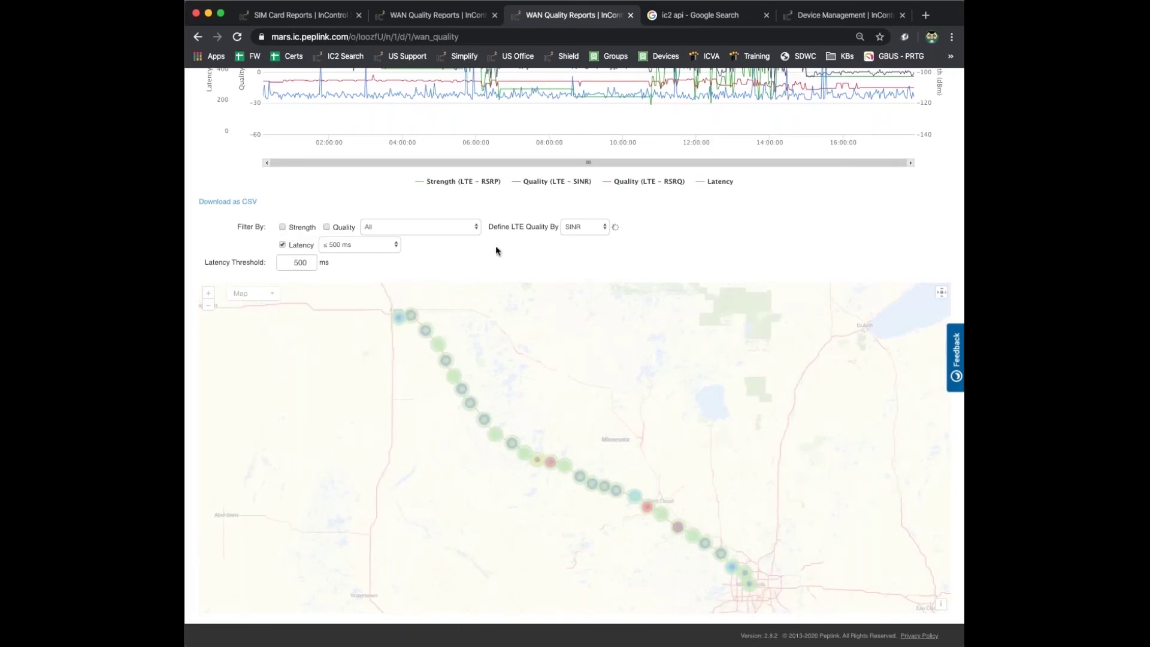
left_click(381, 247)
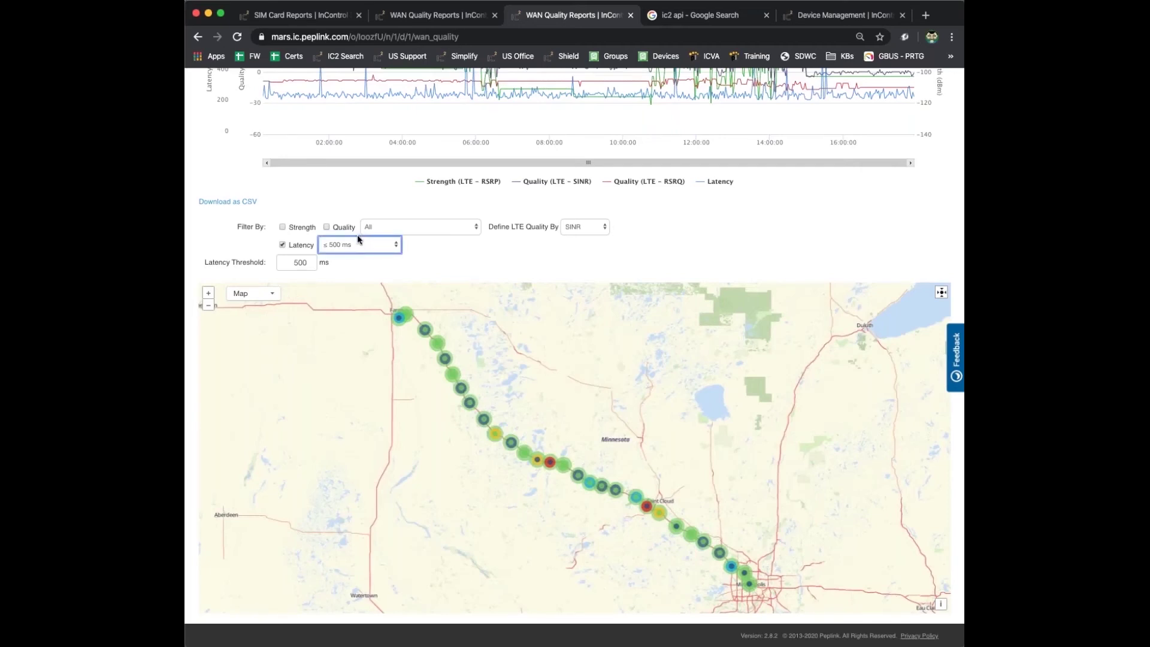
left_click(357, 239)
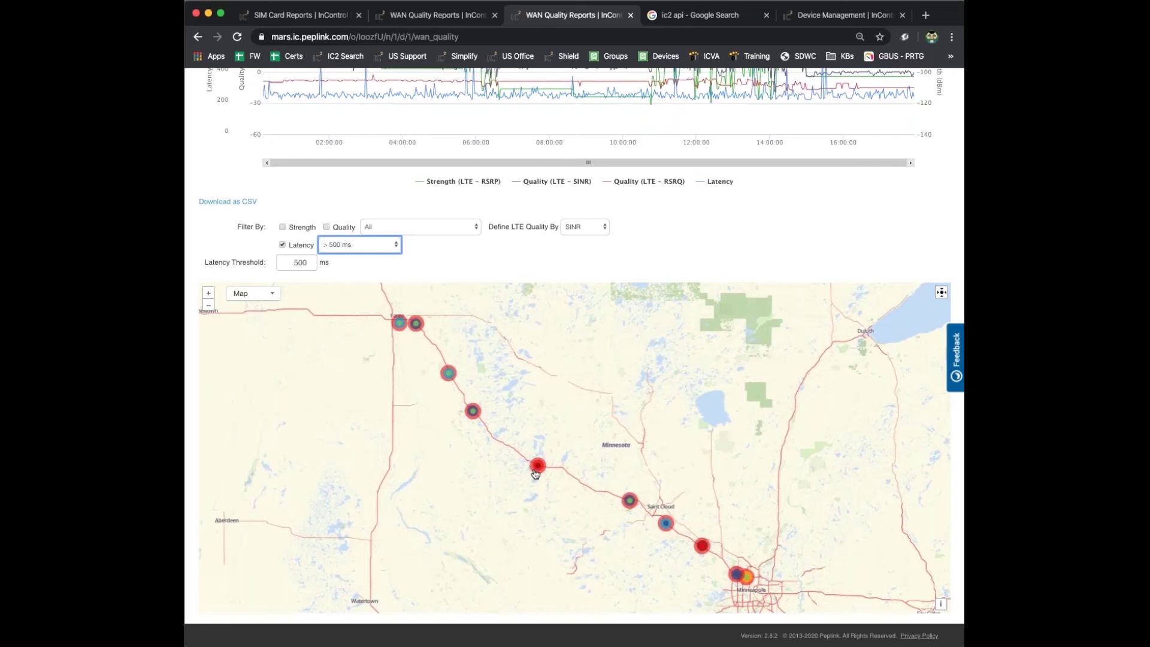
Set the latency threshold to 1000 ms so only high-latency points remain.
double_click(295, 262)
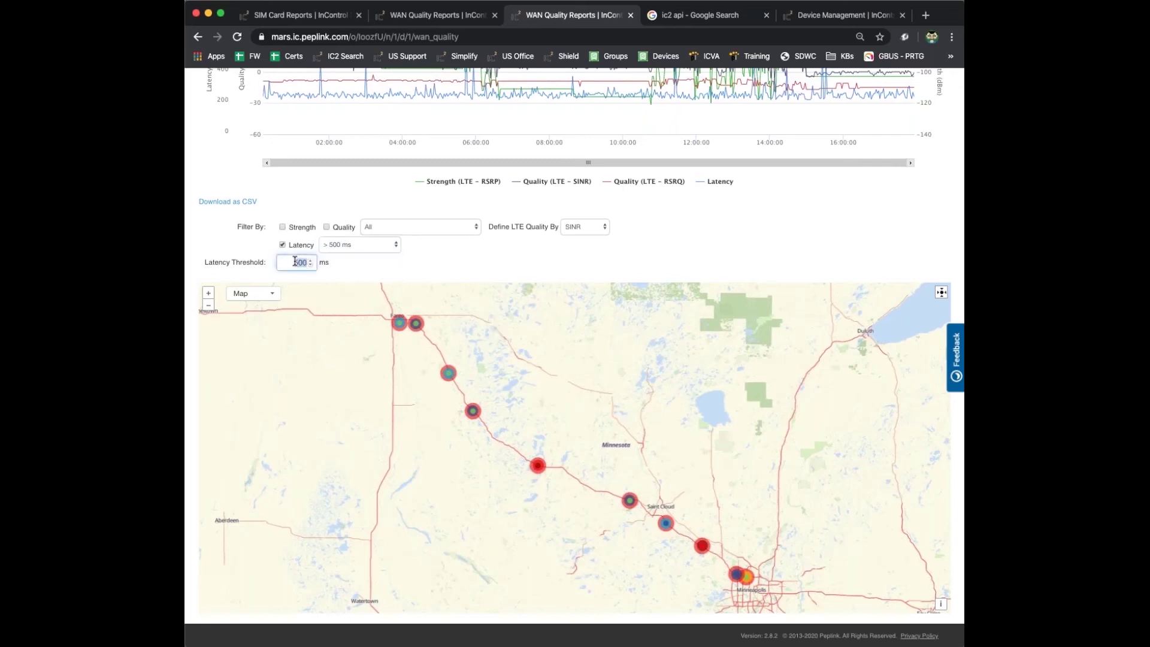
type("100")
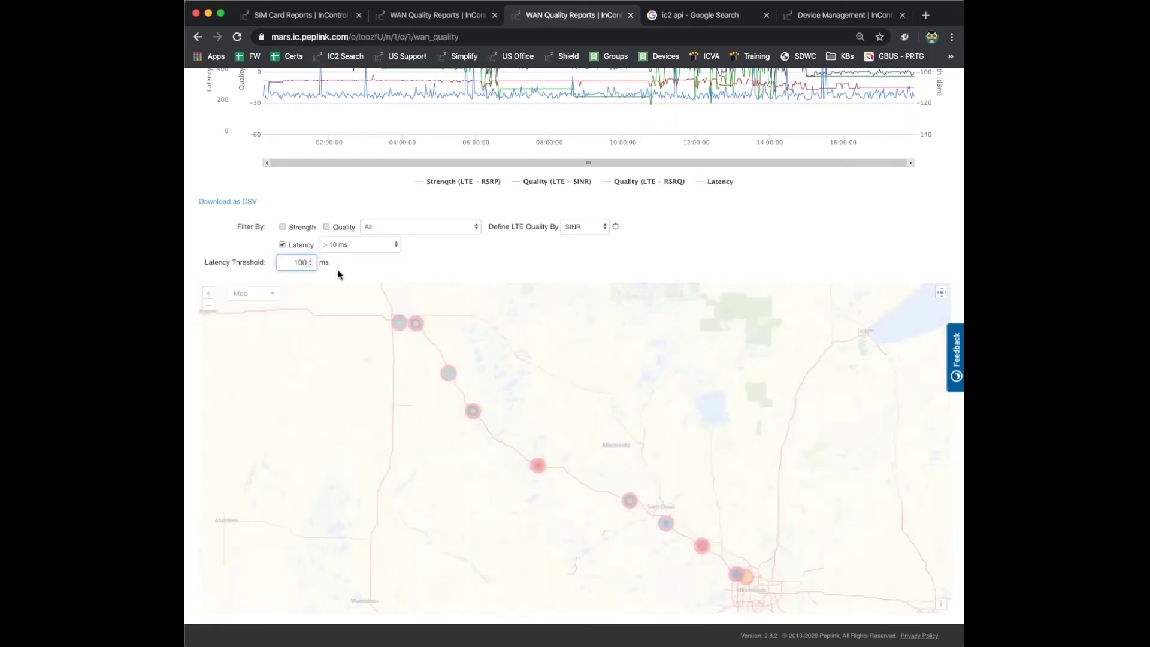
type("0")
left_click(366, 279)
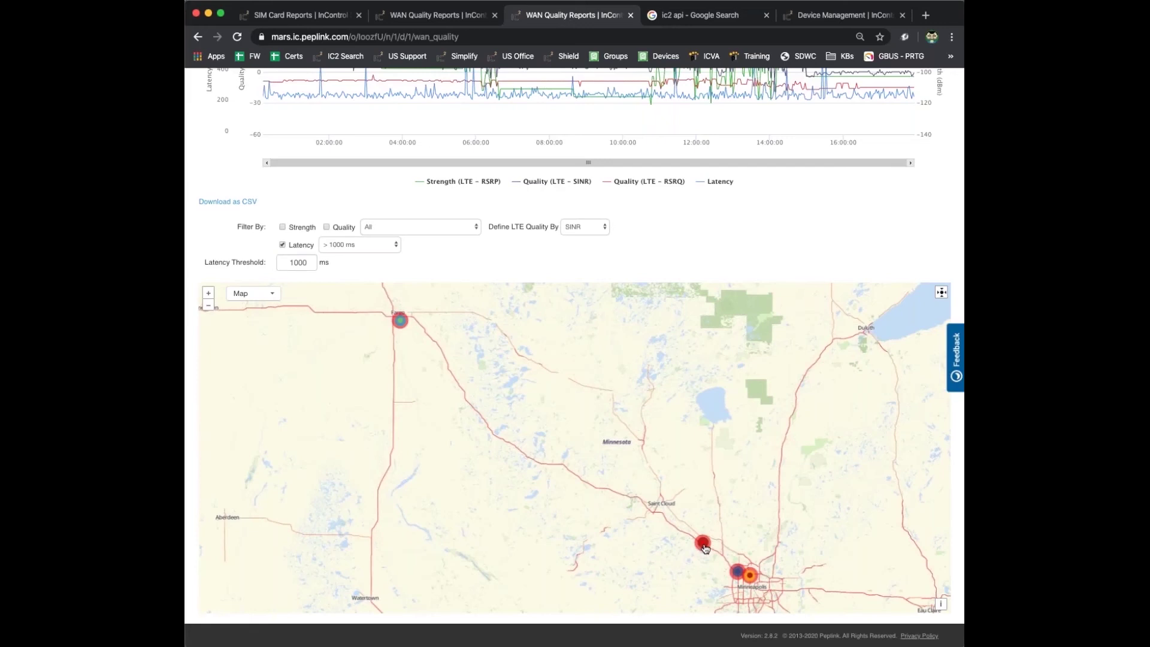
Inspect the remaining markers' details, south-east of Saint Cloud and near Minneapolis.
left_click(704, 546)
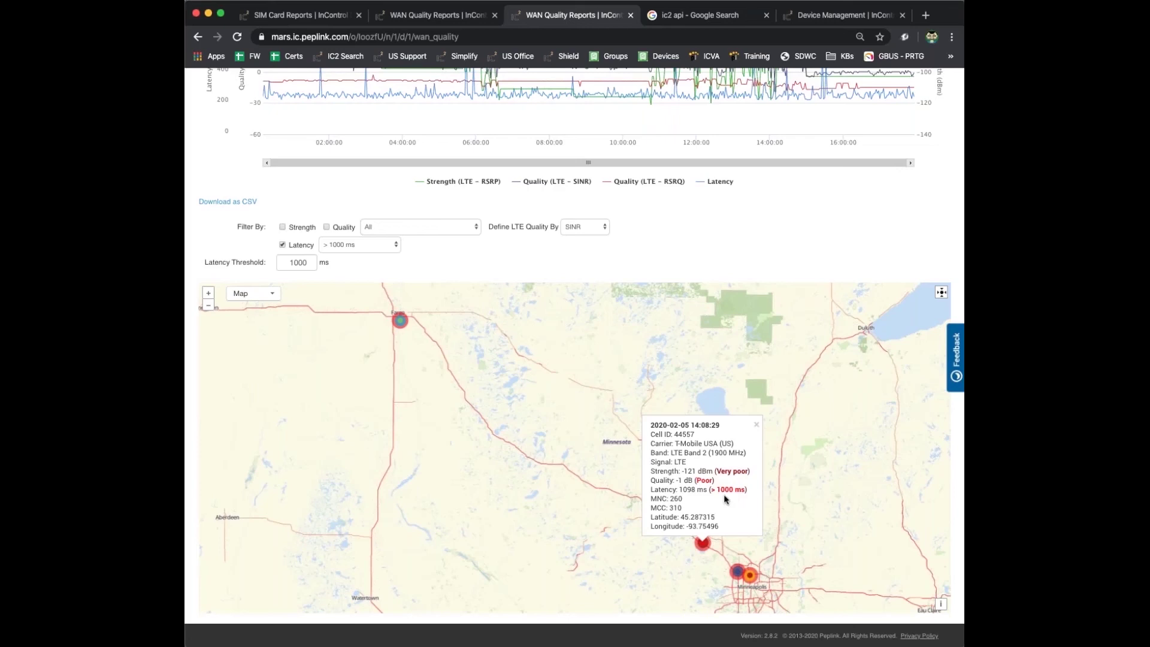
left_click(756, 428)
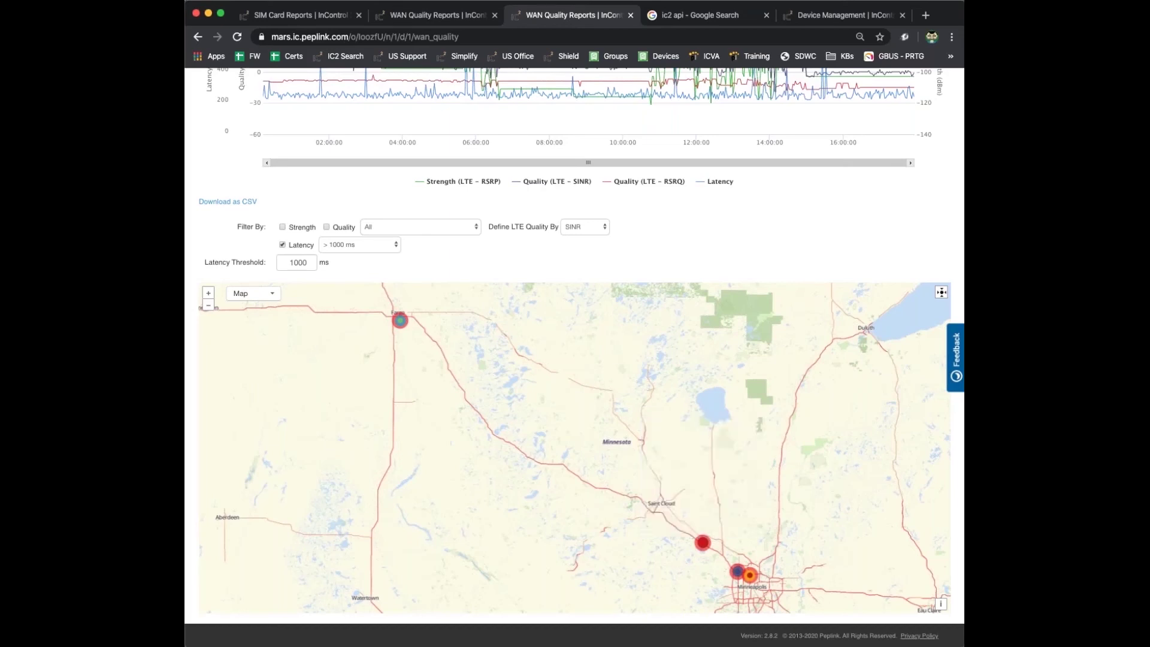
left_click(737, 574)
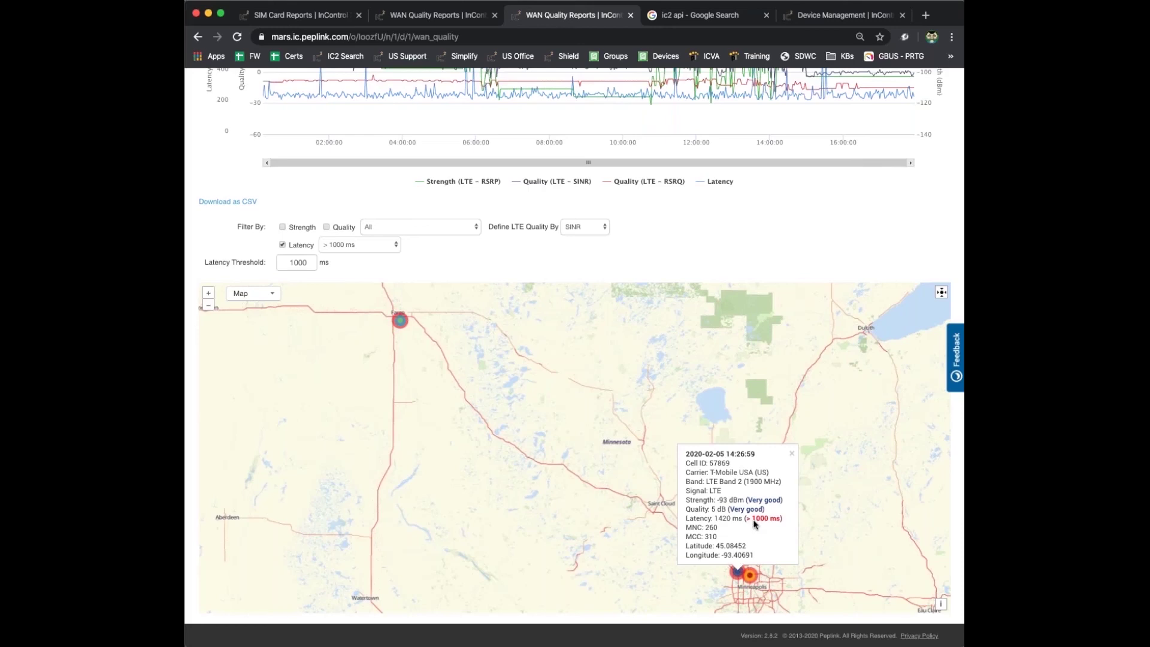
left_click(792, 455)
left_click(749, 575)
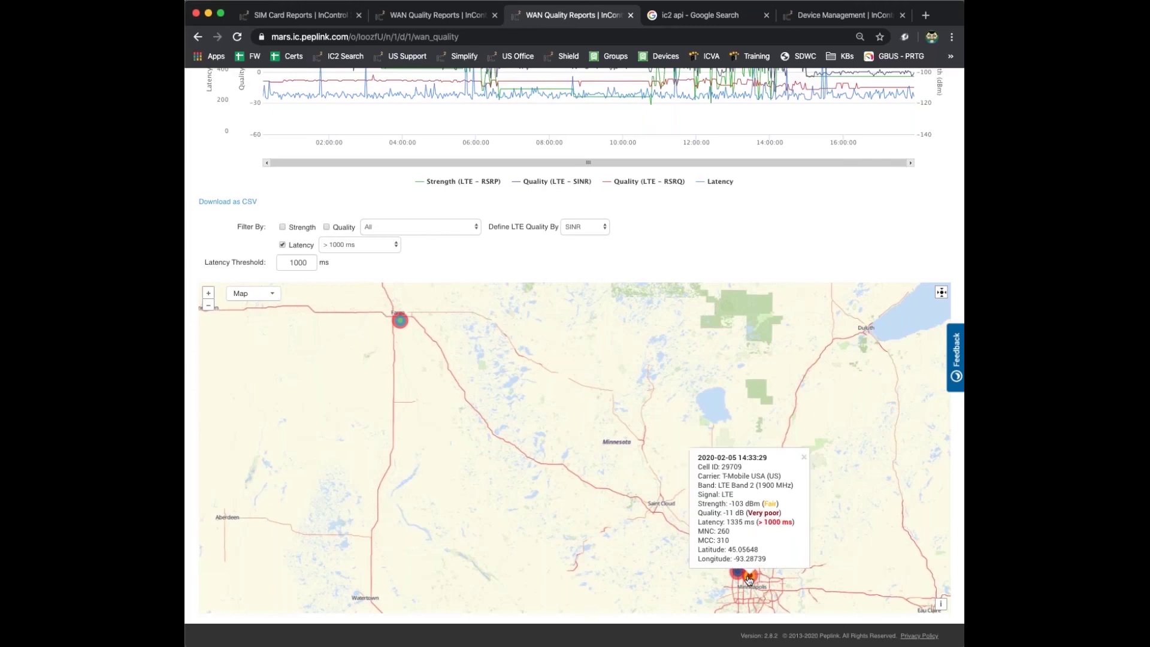
Replace the latency filter with a signal strength filter set to Very poor.
left_click(804, 459)
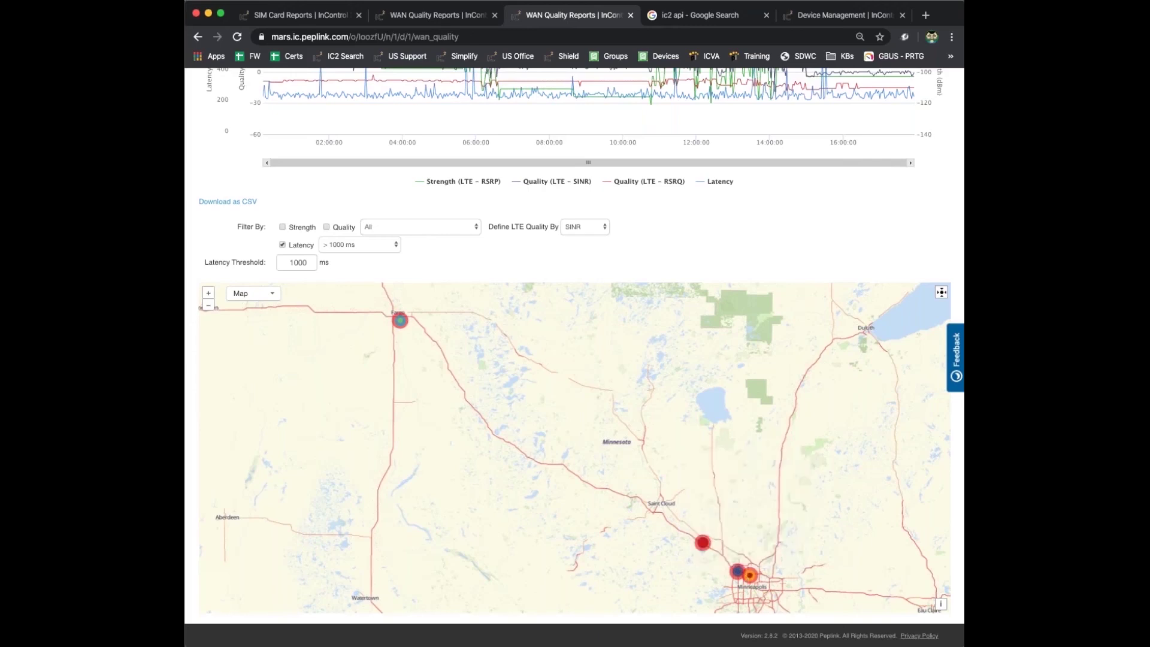
left_click(283, 245)
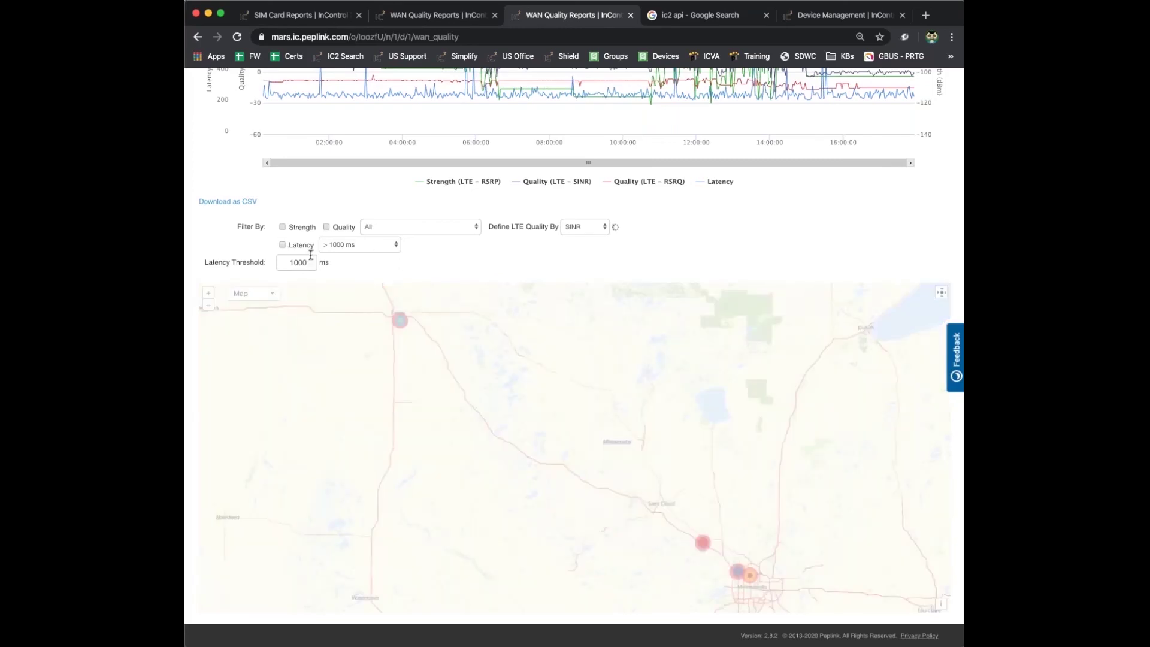
left_click(283, 227)
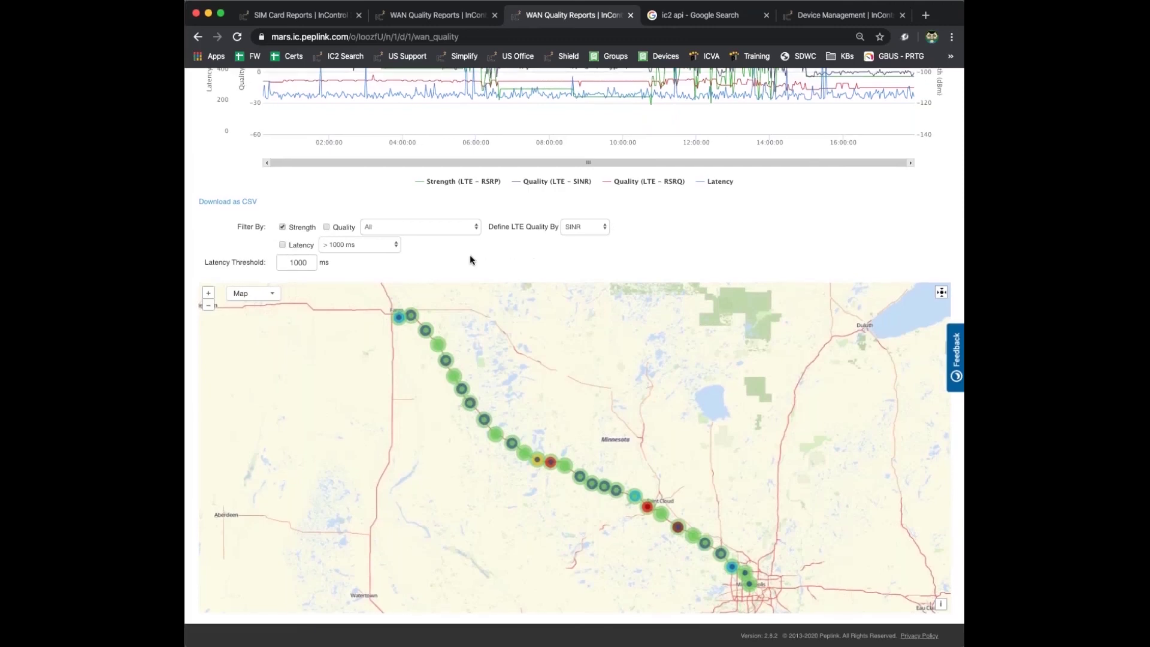
left_click(464, 227)
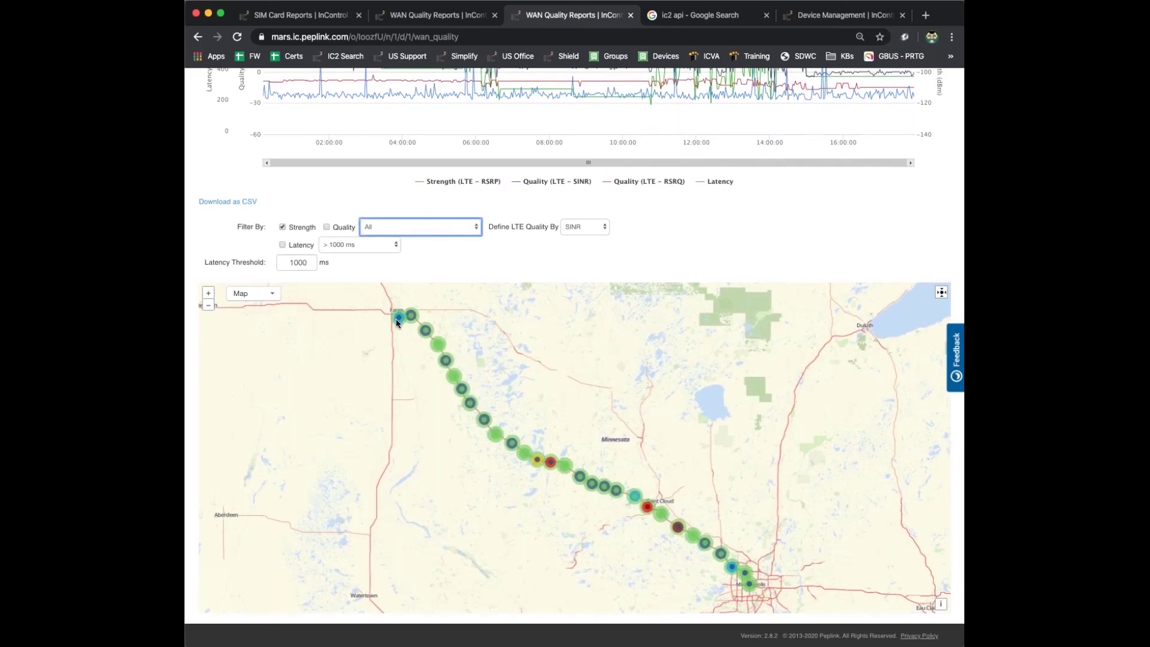
key("v")
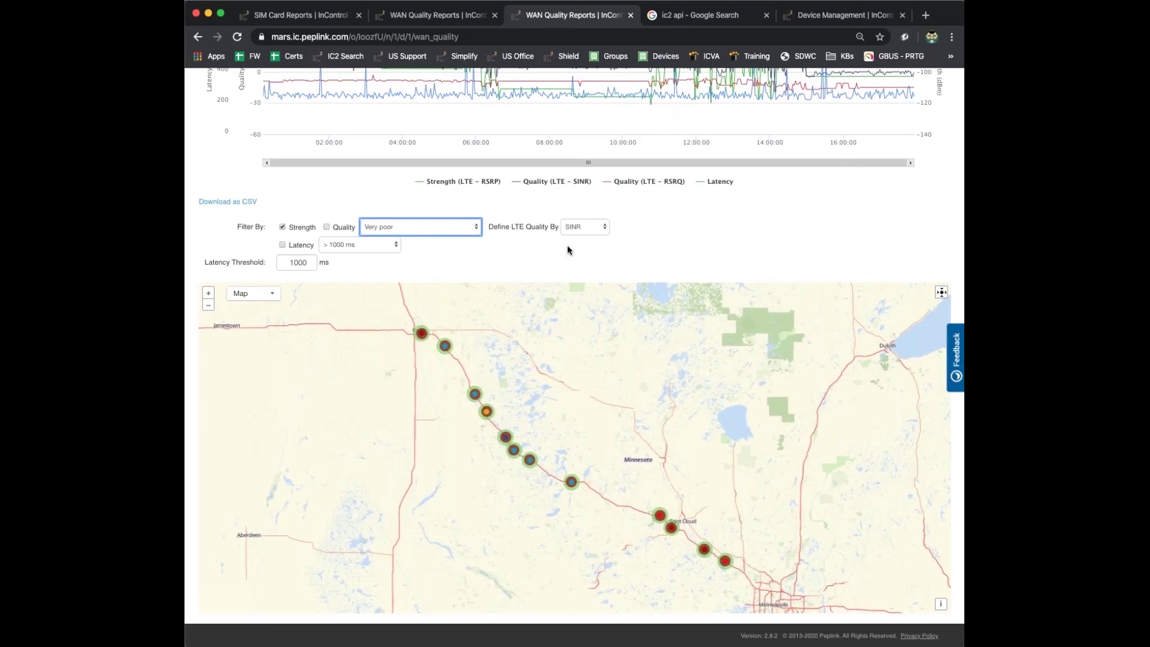
left_click(546, 267)
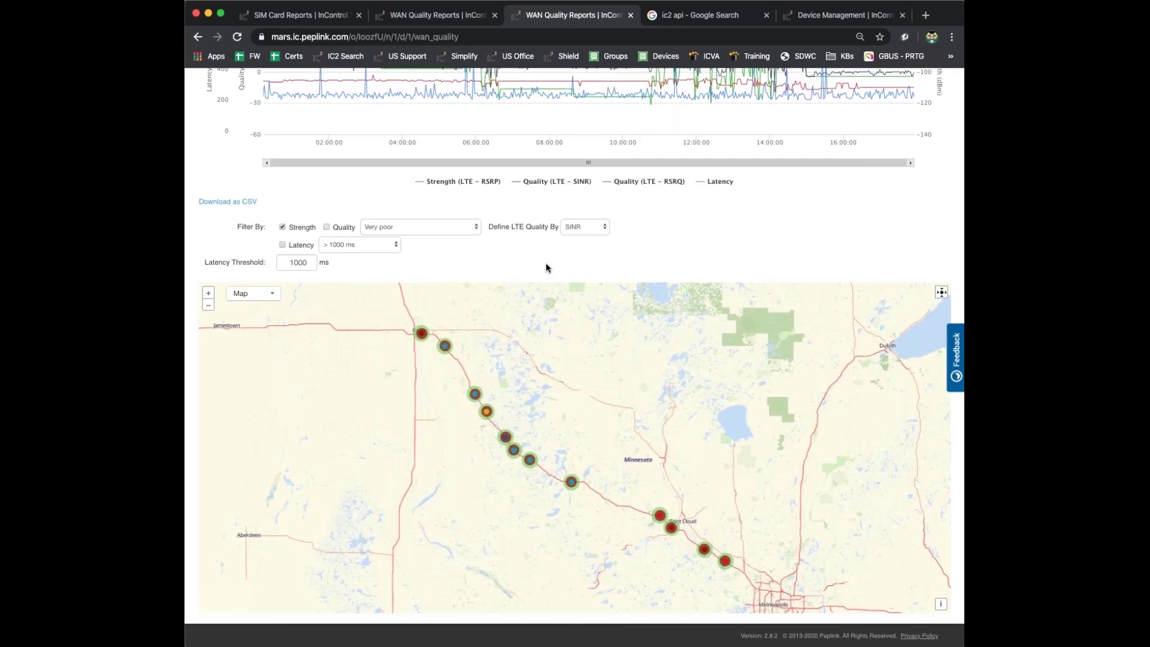
Switch the map filter from strength to quality, with LTE quality judged by RSRQ.
left_click(282, 230)
left_click(327, 229)
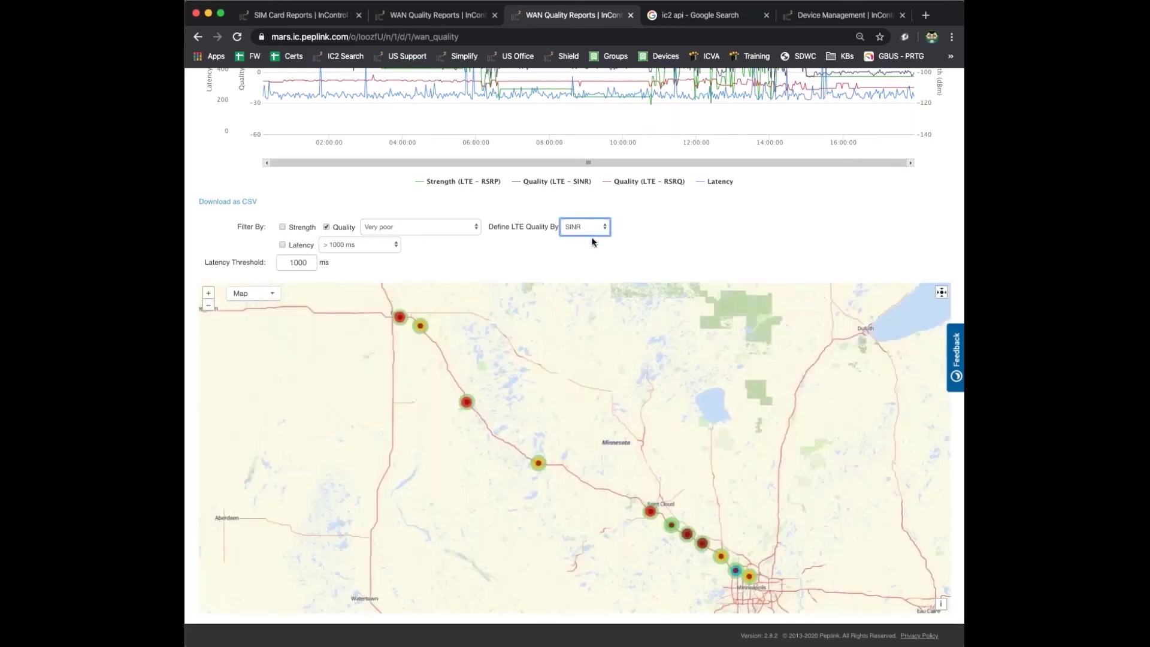
key("Down")
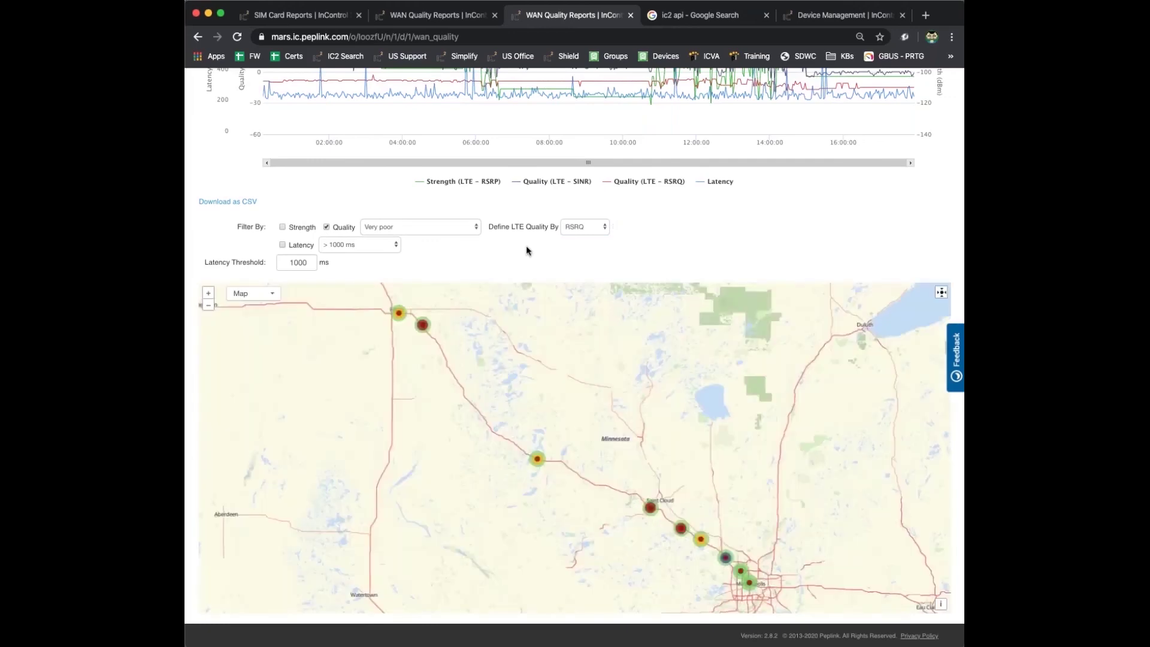